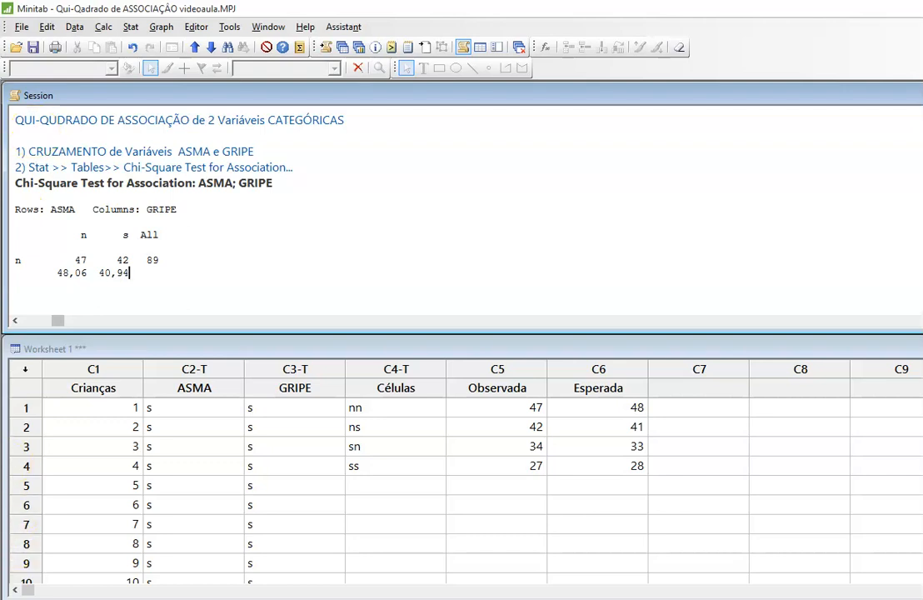
- Review the session notes' chi-square association title and the two crossed variables, ASMA and GRIPE
drag(16, 117, 111, 135)
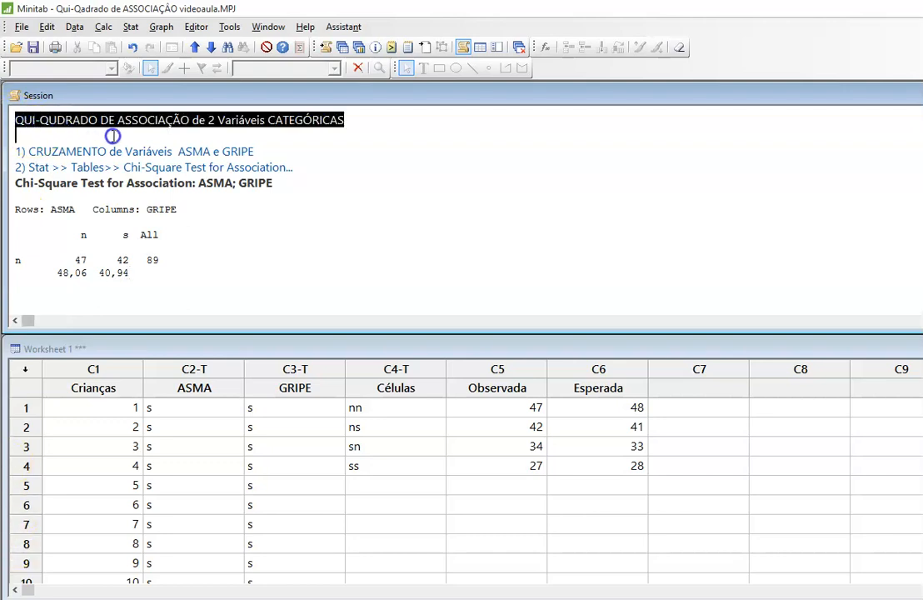
click(180, 149)
drag(179, 150, 213, 150)
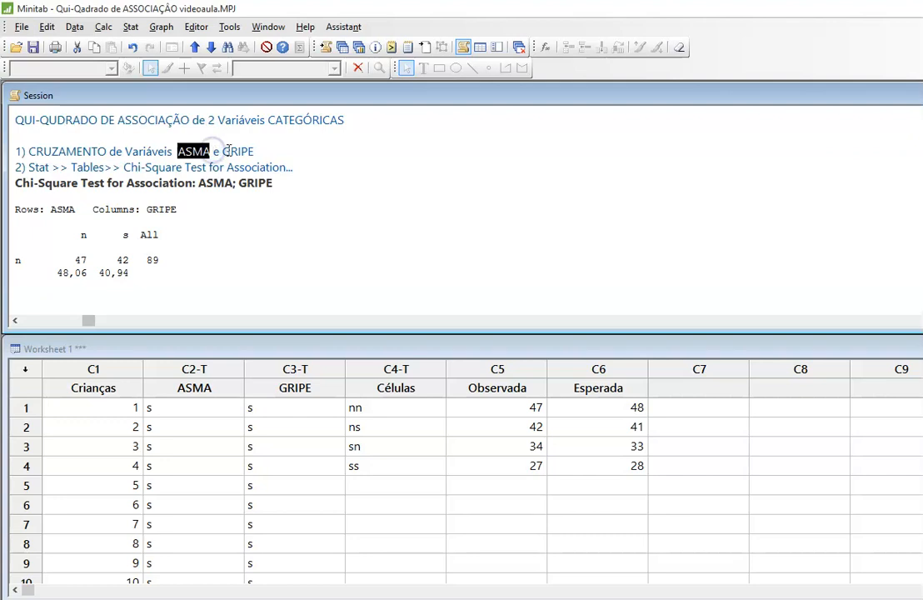
drag(223, 150, 250, 150)
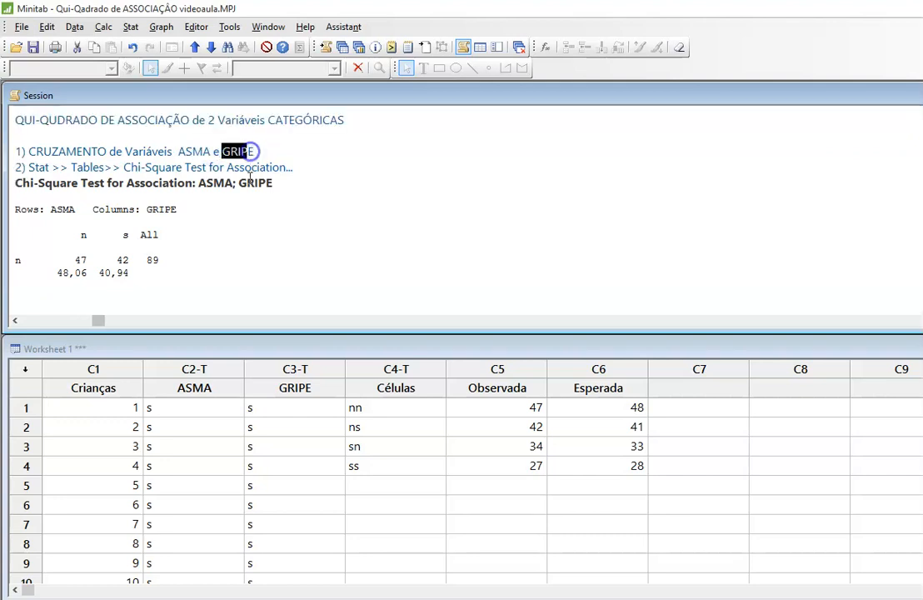
- Switch to the Word document and read the asthma versus flu study description above the table
click(271, 599)
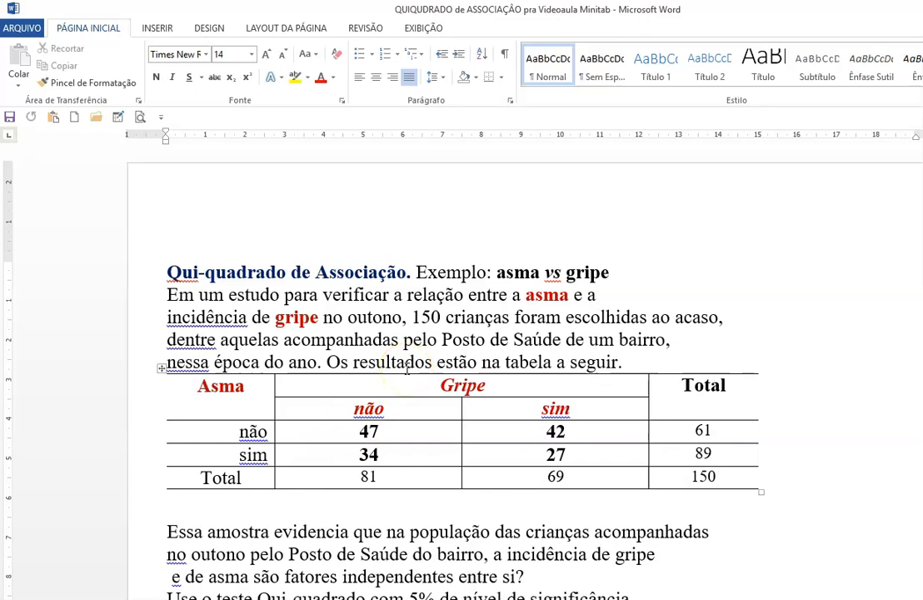
scroll(439, 309, down, 3)
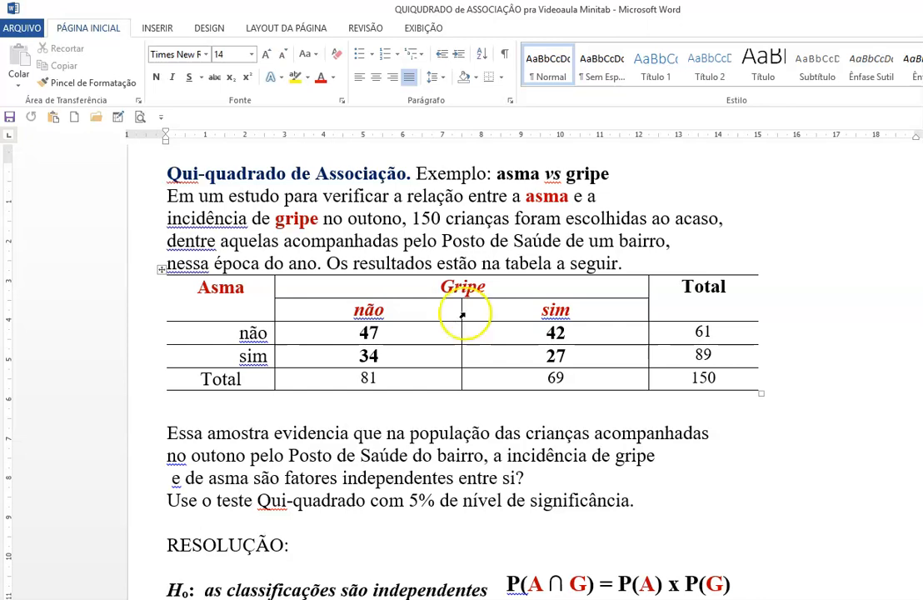
click(567, 173)
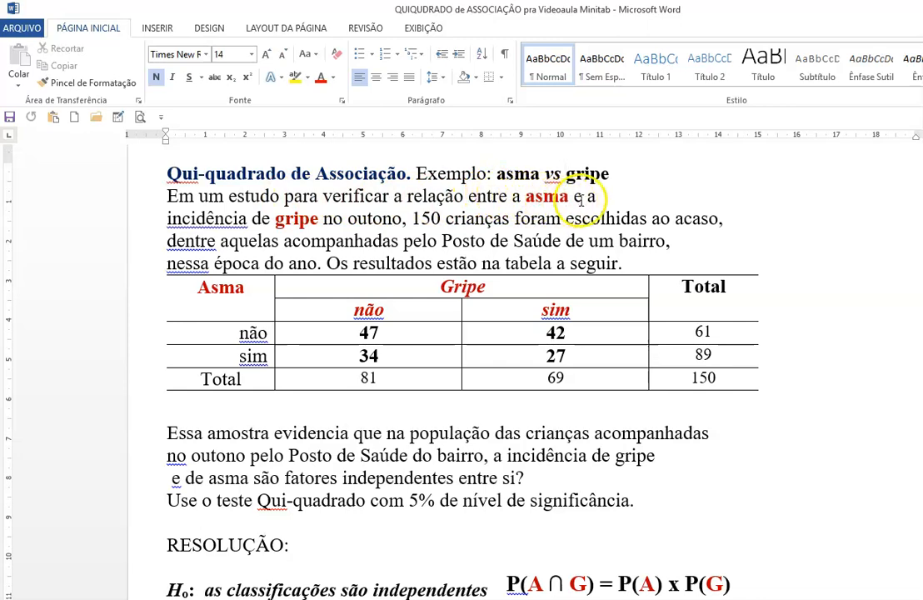
click(375, 216)
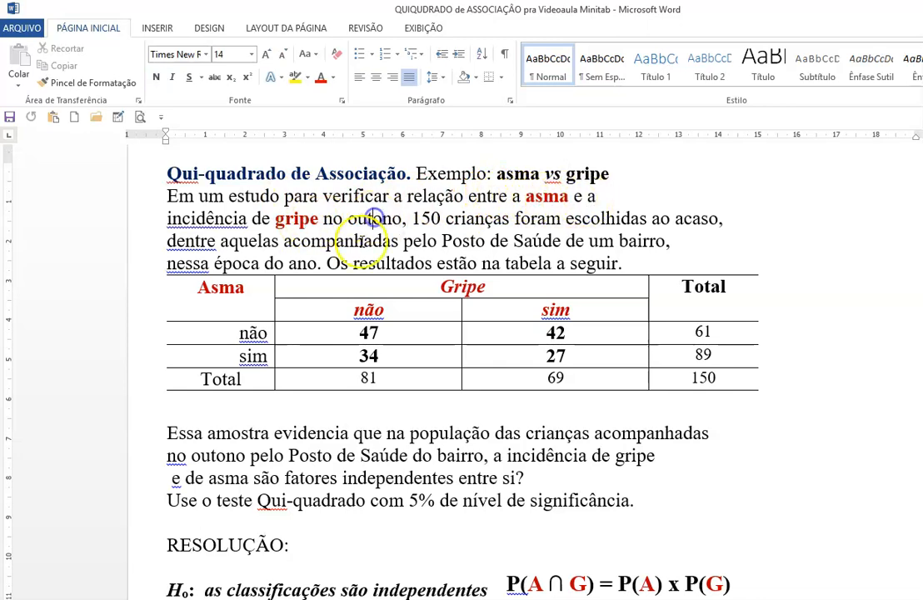
click(445, 218)
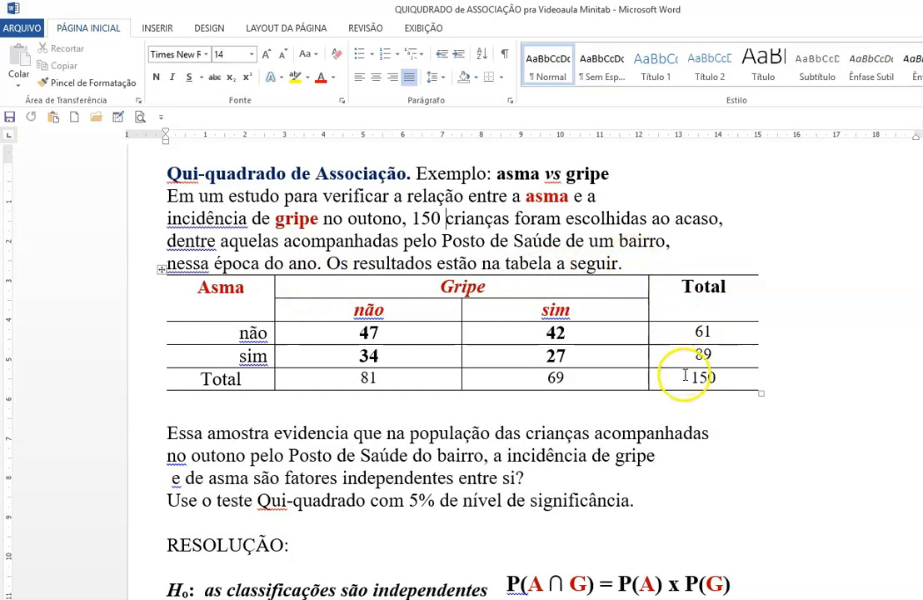
- Examine the contingency table's grand total, the Asma and Gripe marginal totals, and the individual cell counts
drag(689, 378, 717, 376)
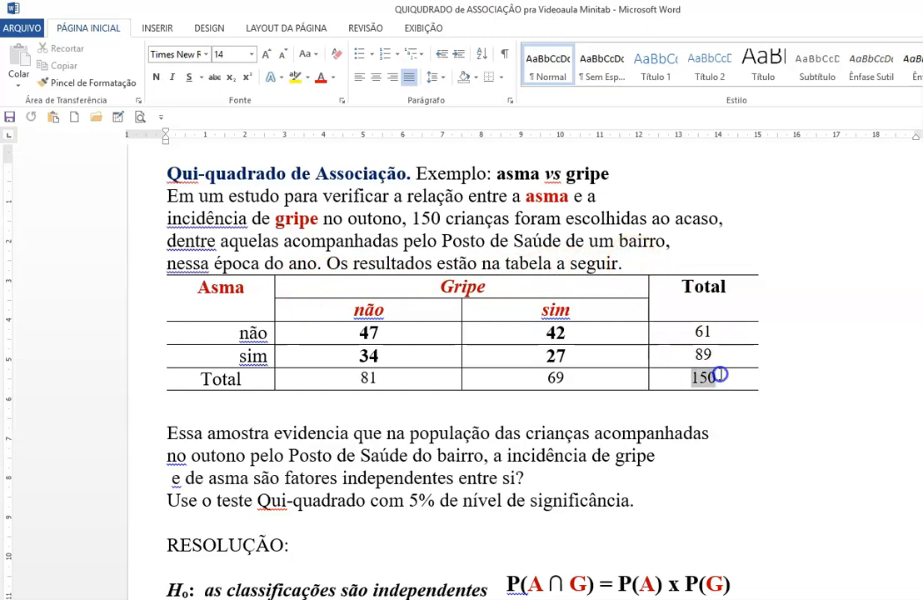
click(241, 358)
double_click(684, 356)
click(250, 333)
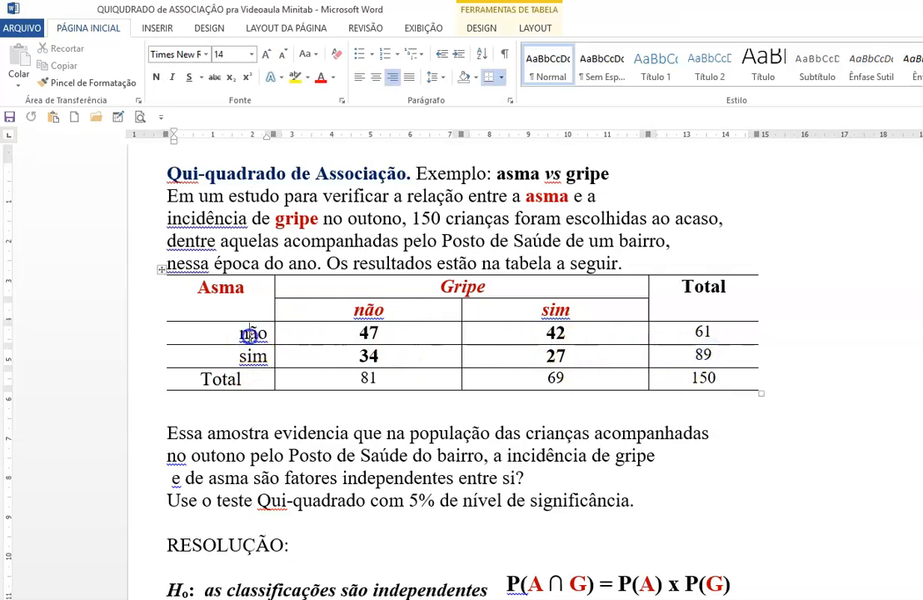
drag(720, 334, 693, 333)
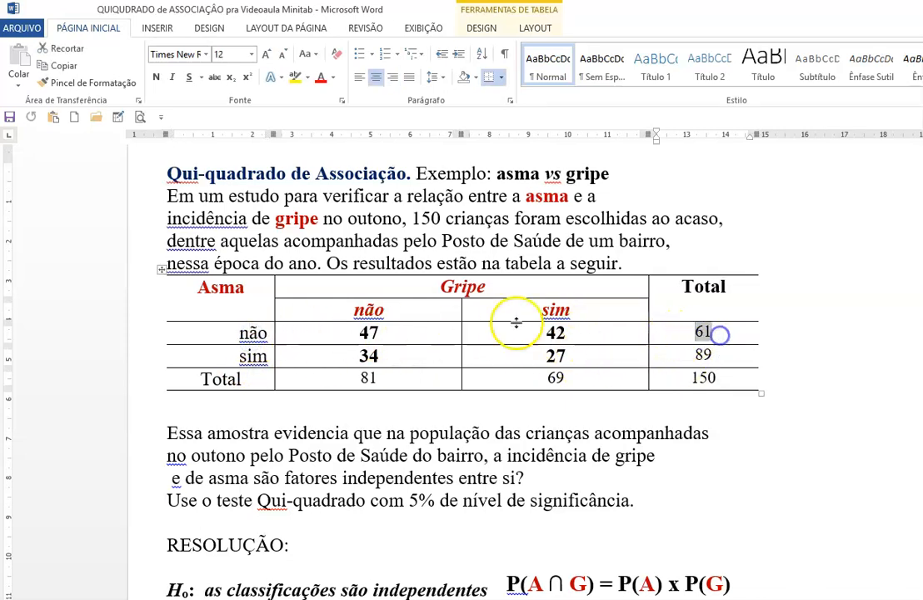
click(547, 380)
drag(546, 380, 583, 378)
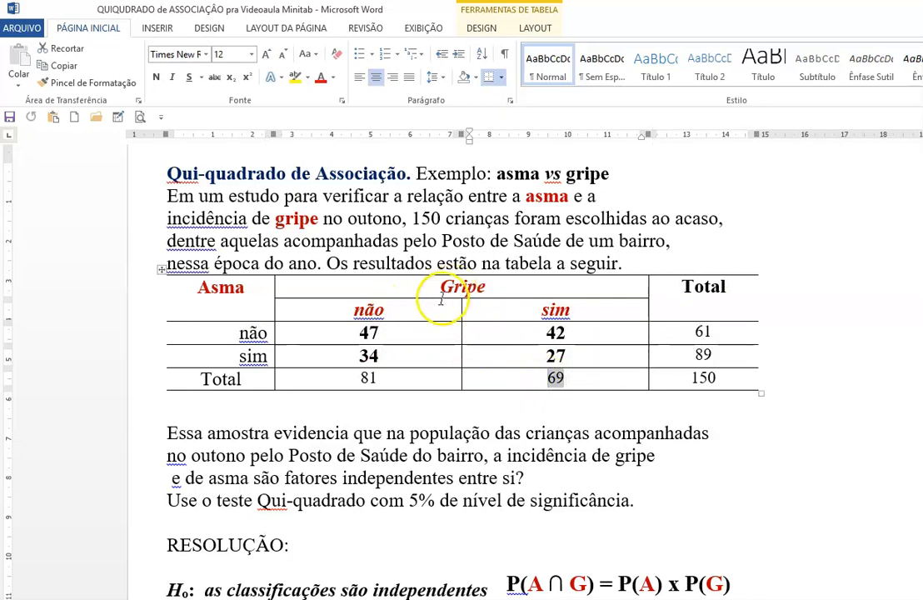
drag(359, 375, 398, 375)
click(349, 330)
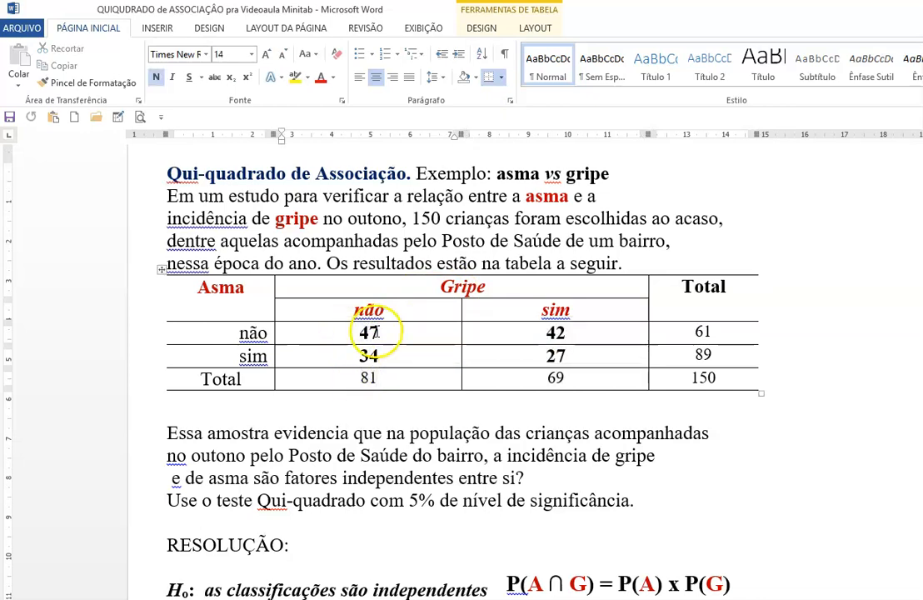
click(549, 357)
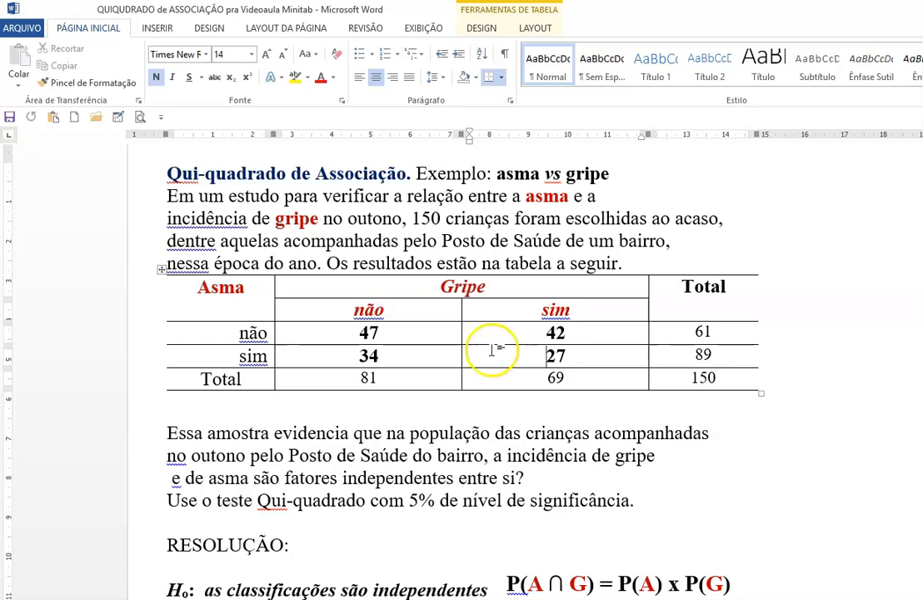
- Delete the extra space before "e de asma" in the study question below the table
scroll(400, 395, down, 1)
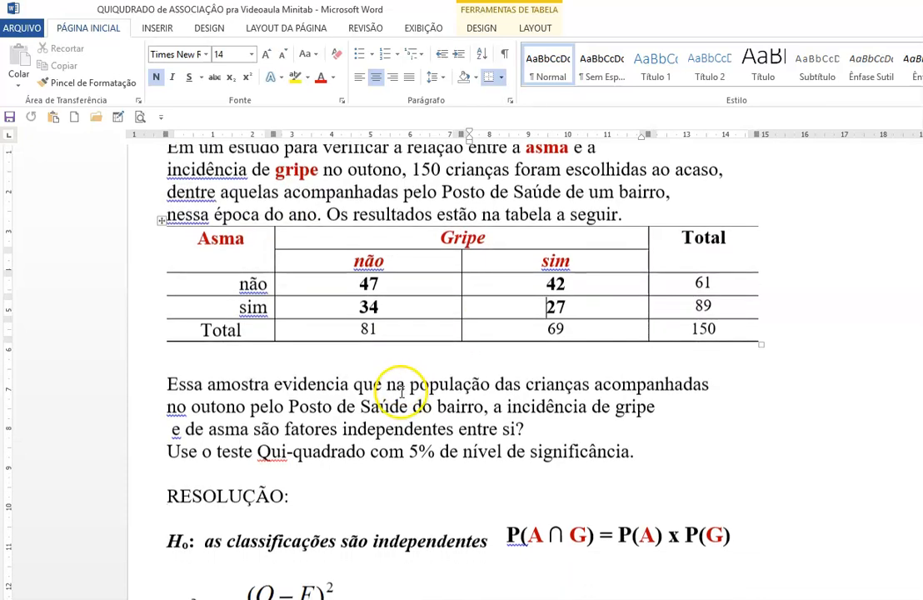
click(275, 365)
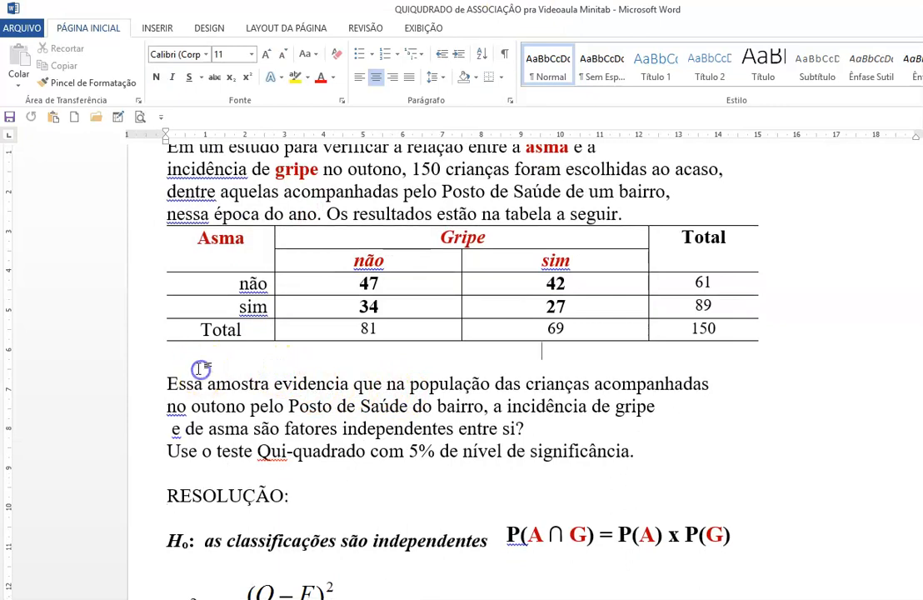
click(296, 384)
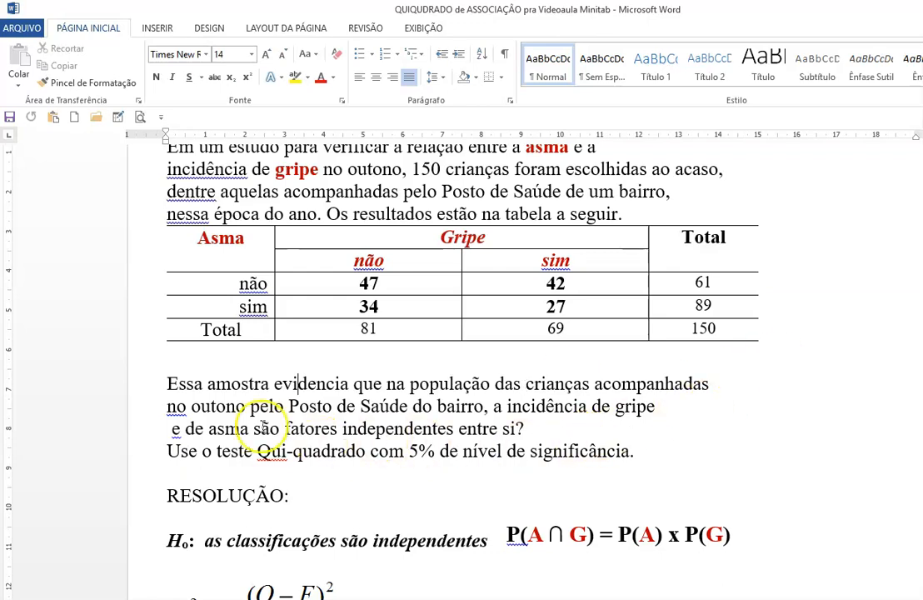
click(172, 429)
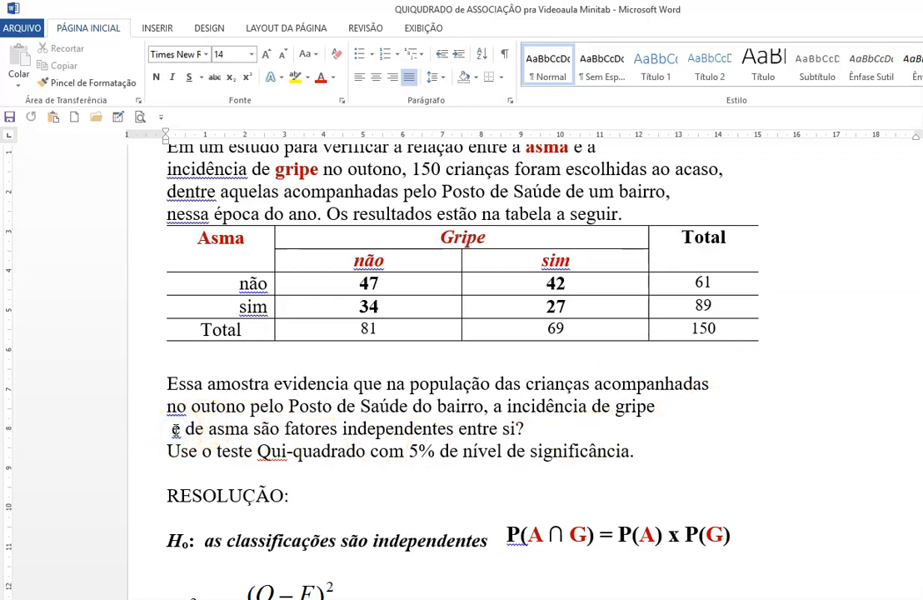
key(BackSpace)
- Examine the null hypothesis of independent classifications and each term of the formula P(A ∩ G) = P(A) x P(G)
scroll(185, 432, down, 3)
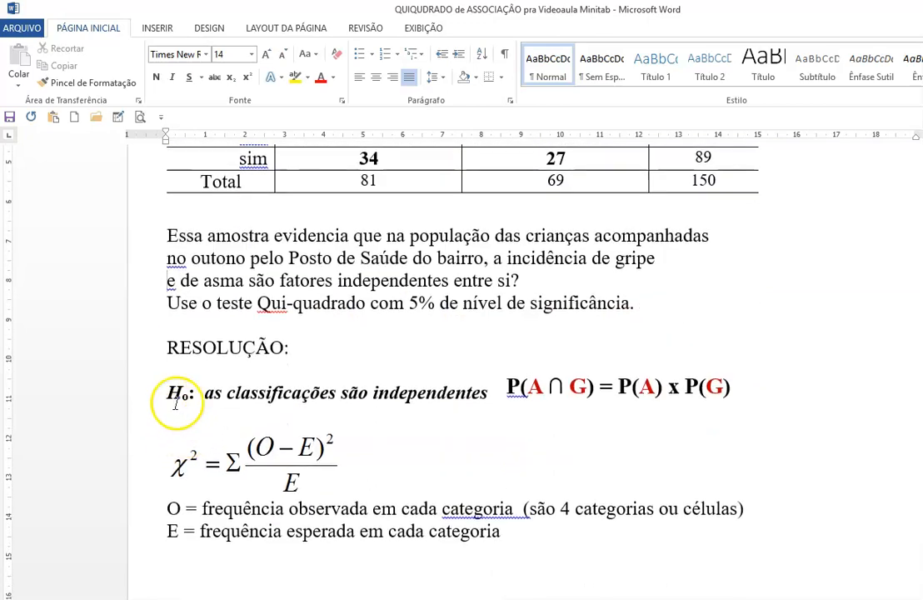
drag(169, 392, 459, 395)
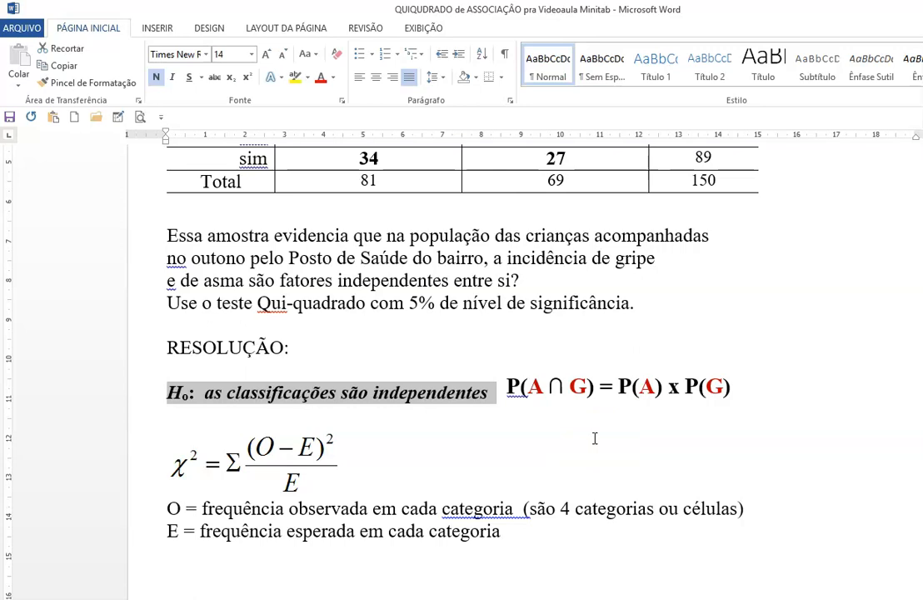
click(531, 388)
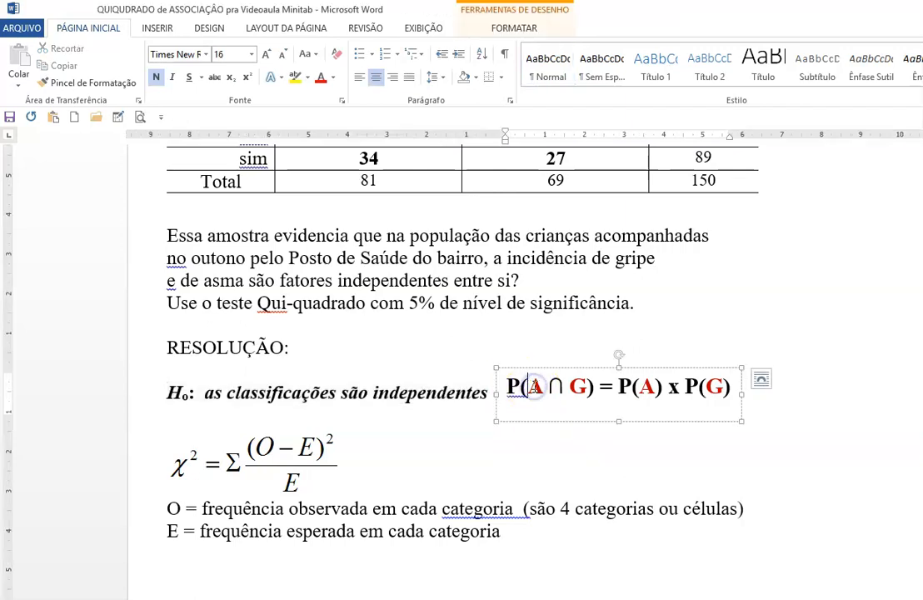
click(582, 387)
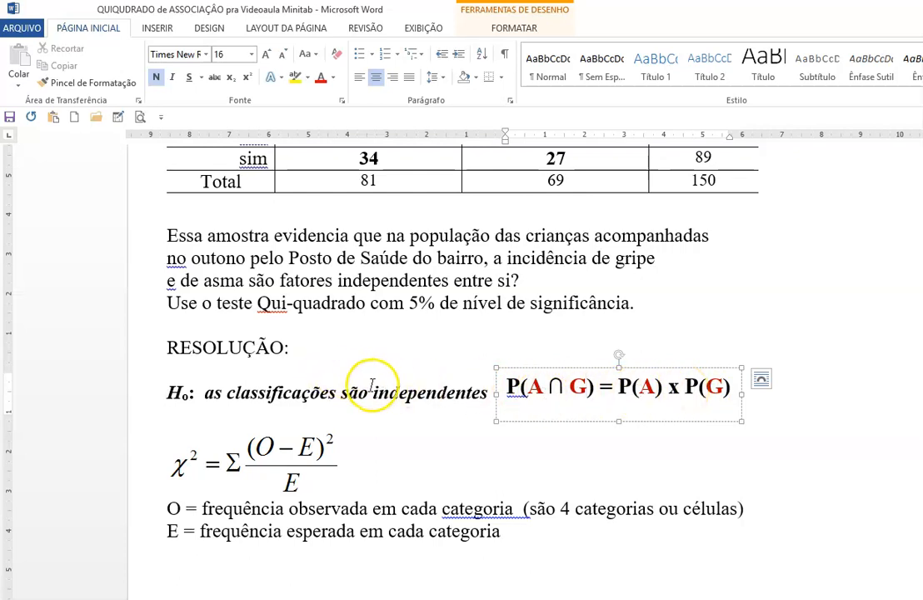
click(543, 386)
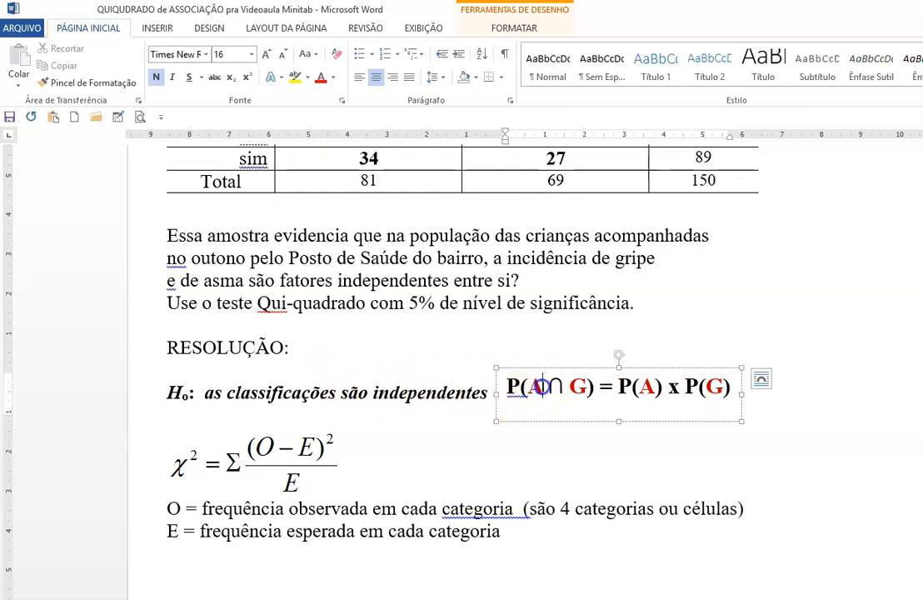
scroll(544, 387, up, 2)
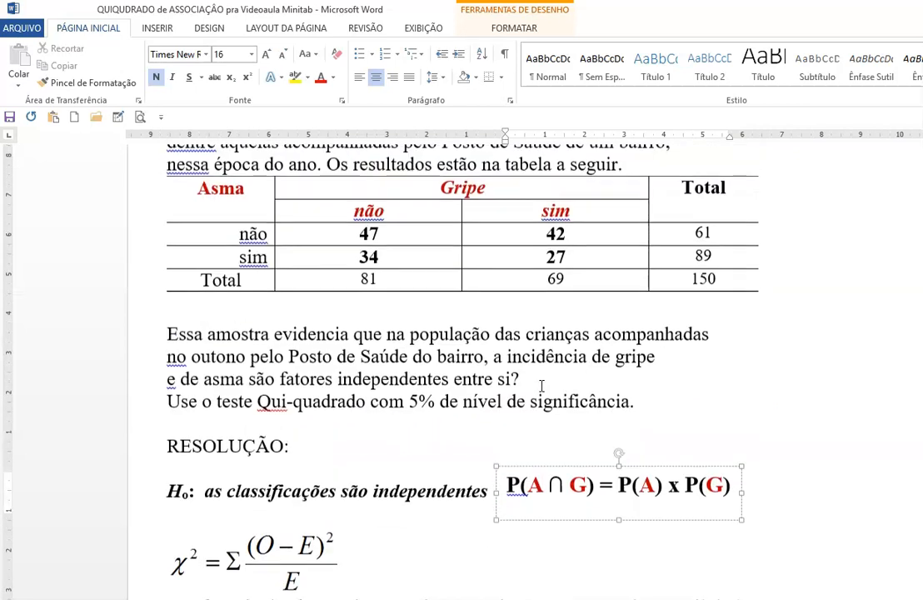
click(578, 486)
click(645, 487)
click(702, 486)
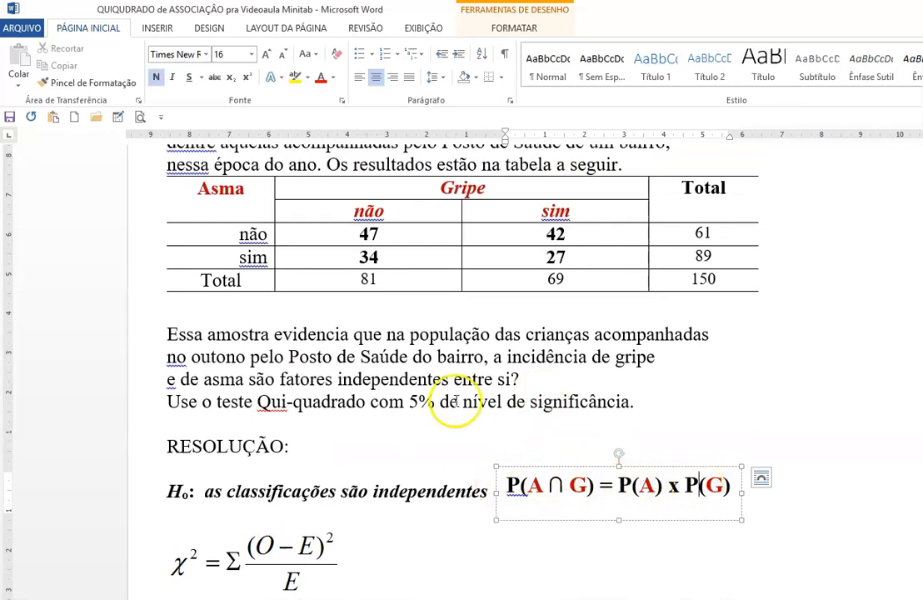
- Relate the independence formula to the four asthma and flu cells of the contingency table
click(384, 234)
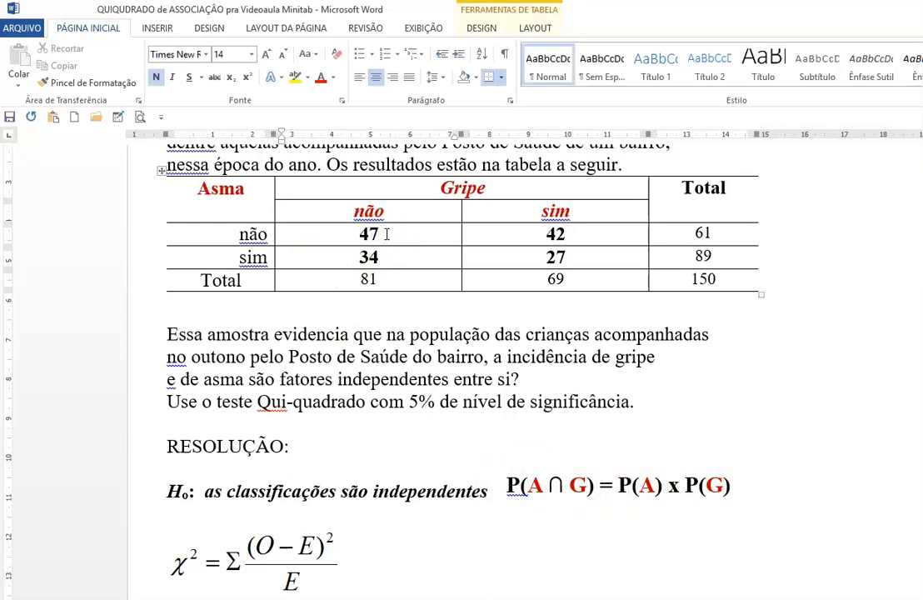
drag(510, 486, 685, 490)
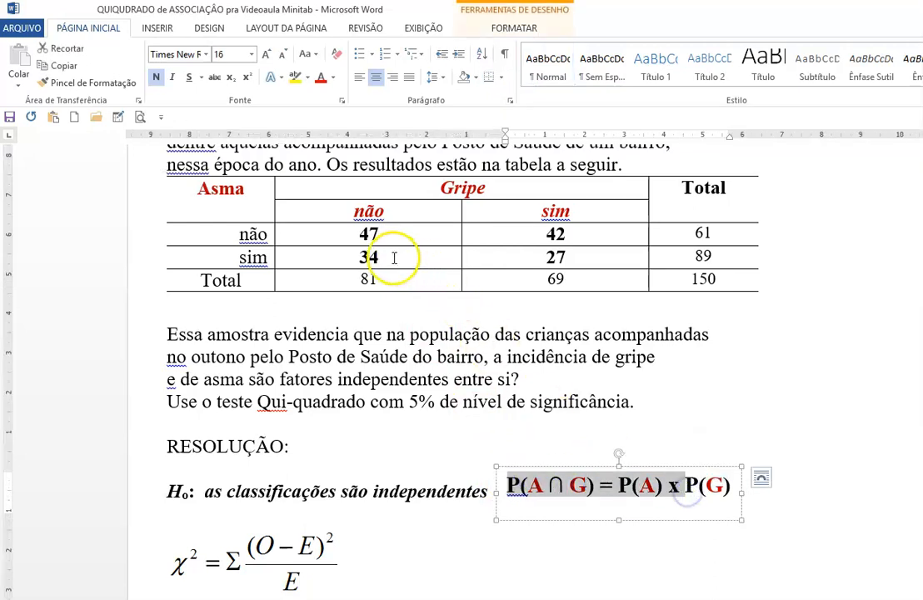
click(372, 234)
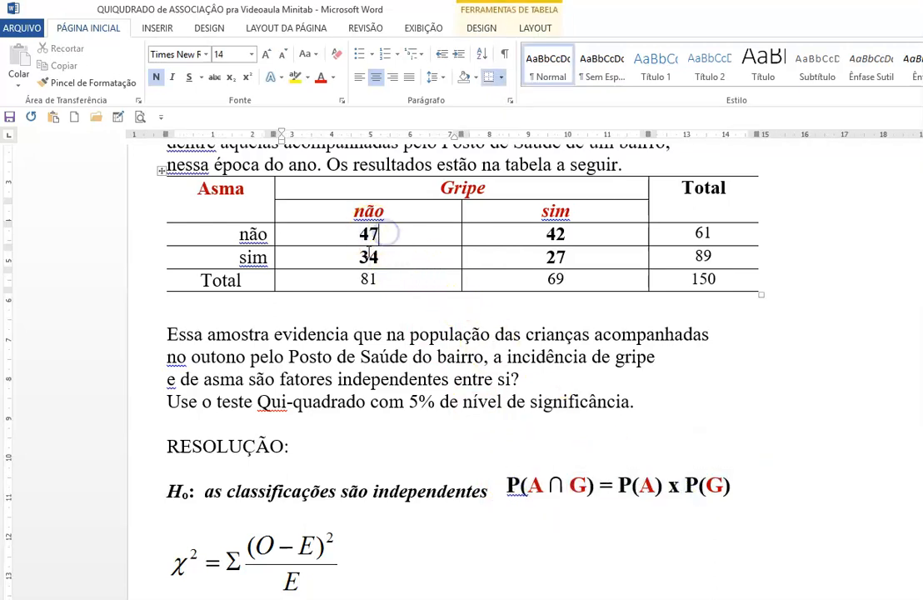
click(391, 257)
click(577, 235)
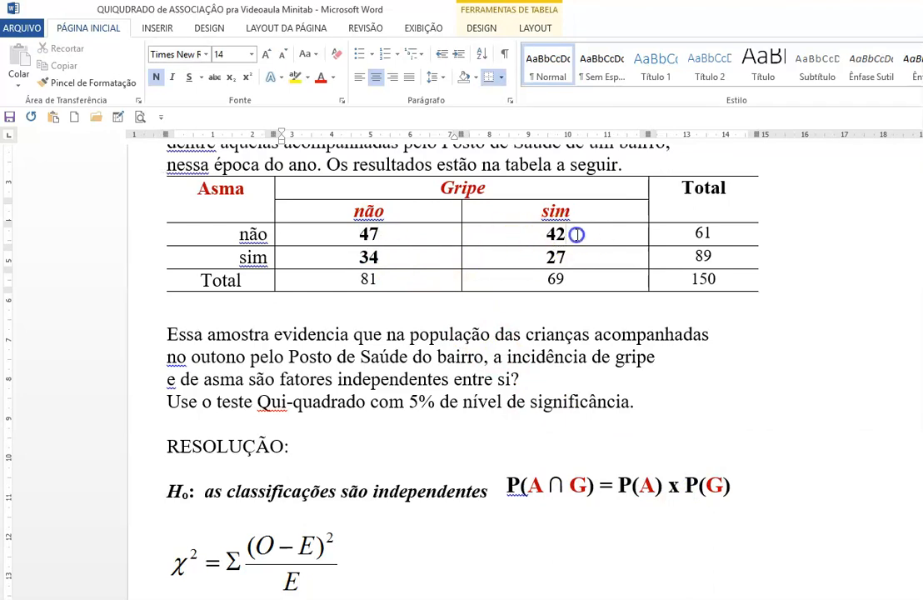
click(582, 258)
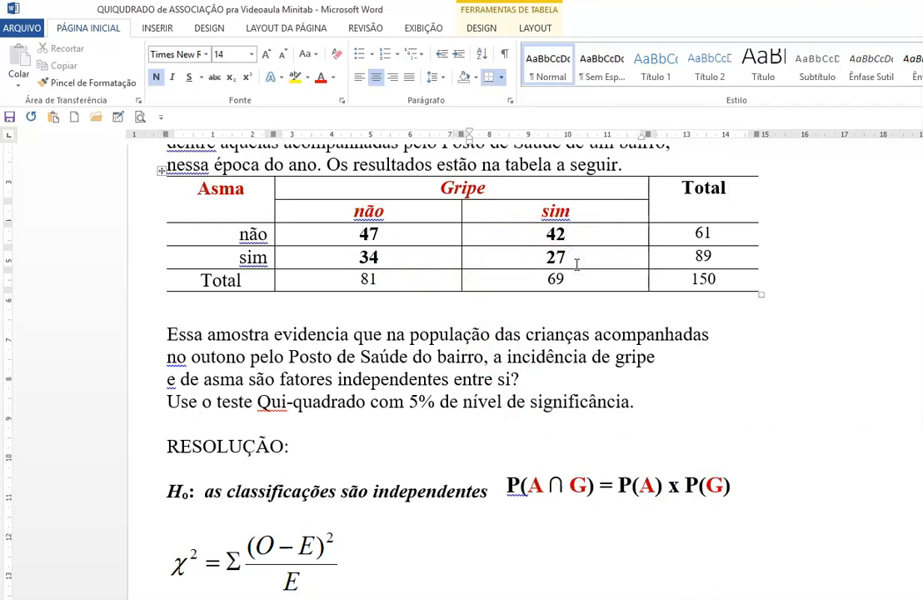
- Examine the chi-square formula and its O and E definitions against the observed frequencies in the table
scroll(566, 308, down, 3)
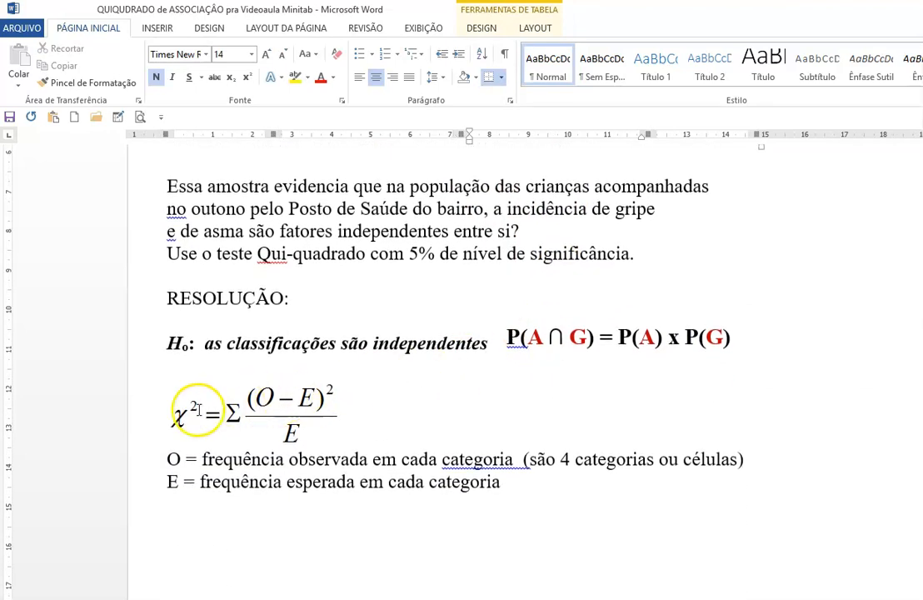
click(564, 457)
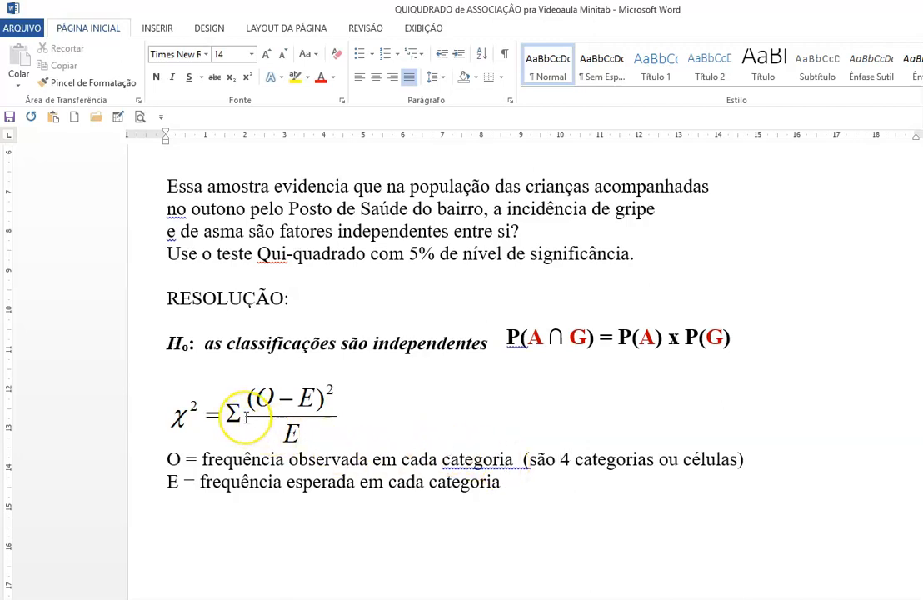
scroll(246, 417, up, 5)
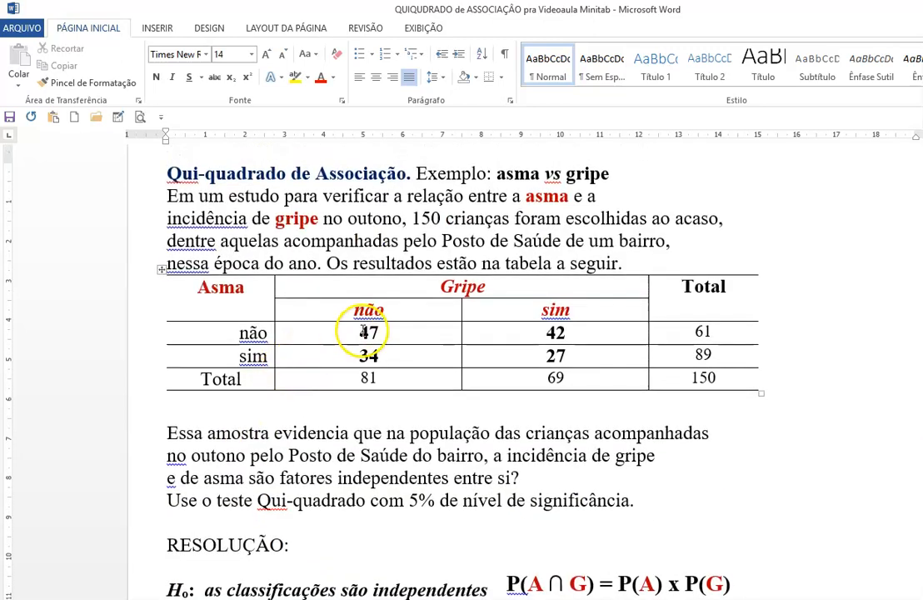
scroll(400, 333, down, 3)
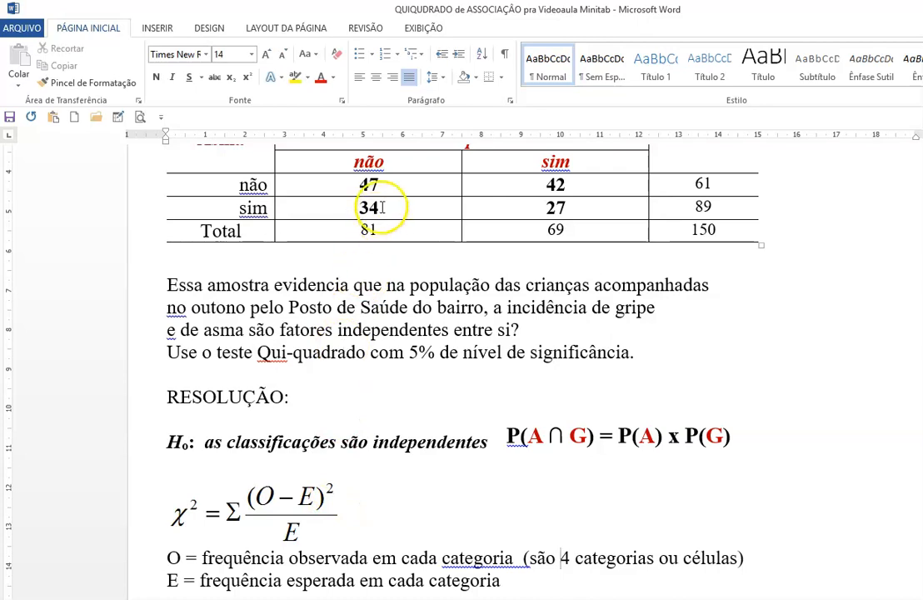
click(583, 184)
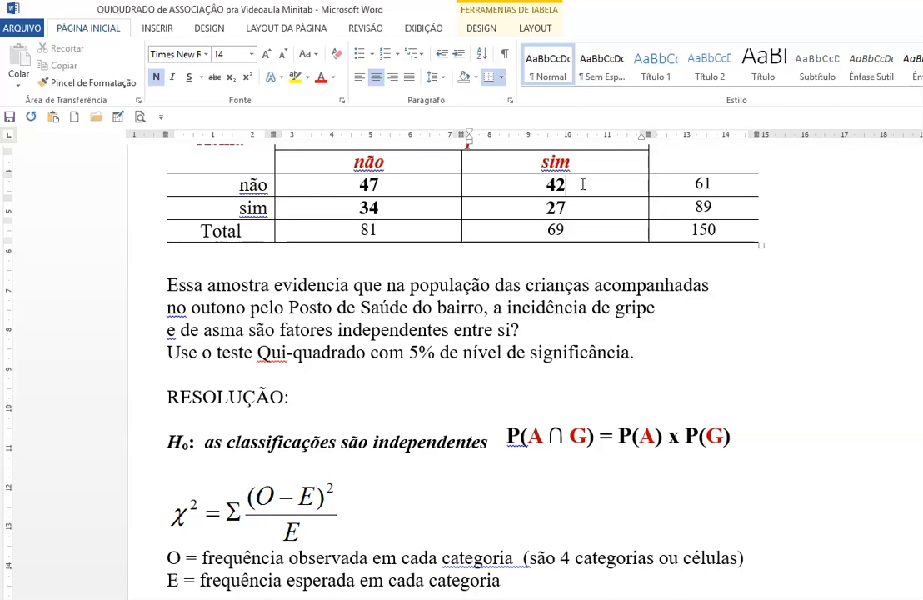
- Examine the Asma x Gripe bar chart, comparing observed and expected frequencies for each of the four cells
scroll(578, 189, down, 5)
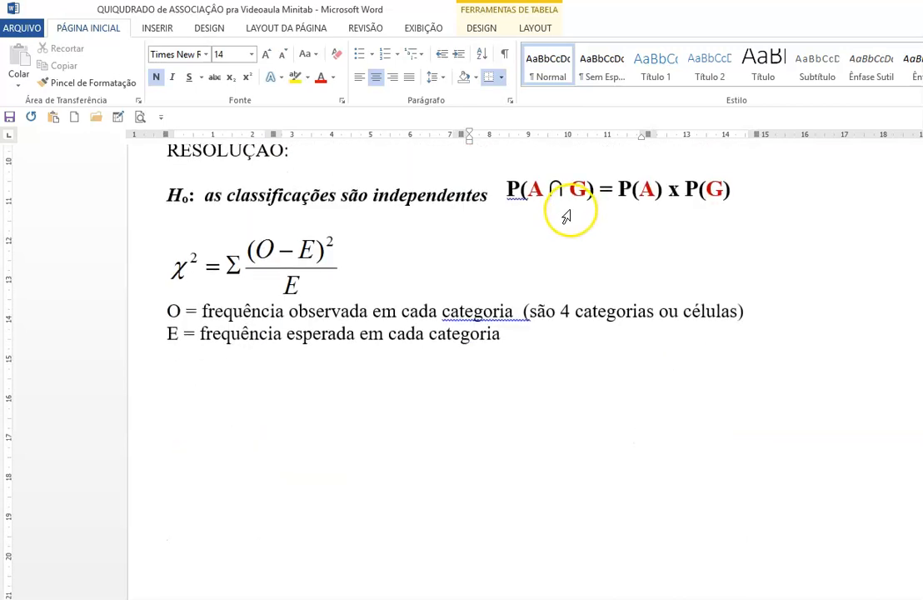
scroll(568, 200, up, 5)
scroll(622, 233, down, 15)
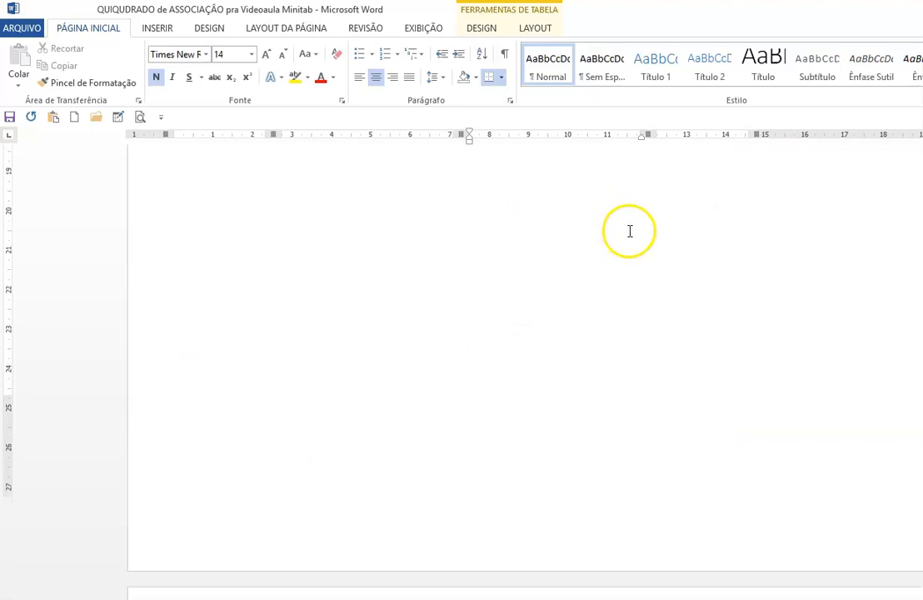
scroll(632, 241, down, 1)
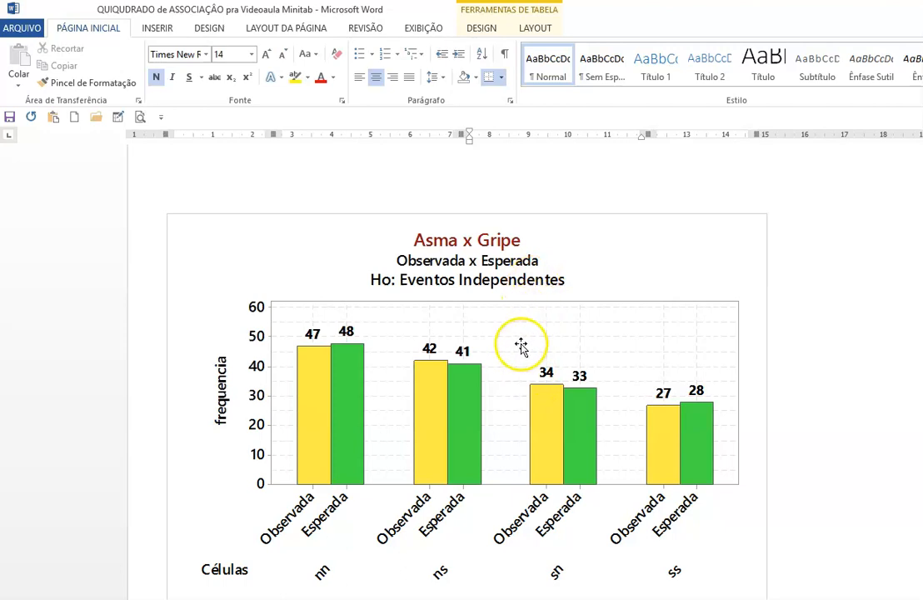
scroll(521, 347, down, 3)
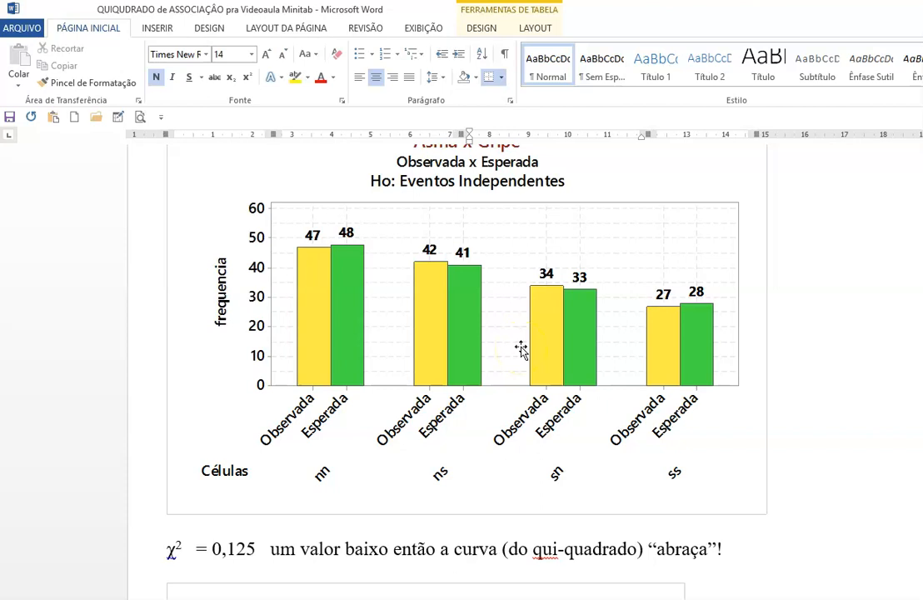
scroll(521, 348, up, 3)
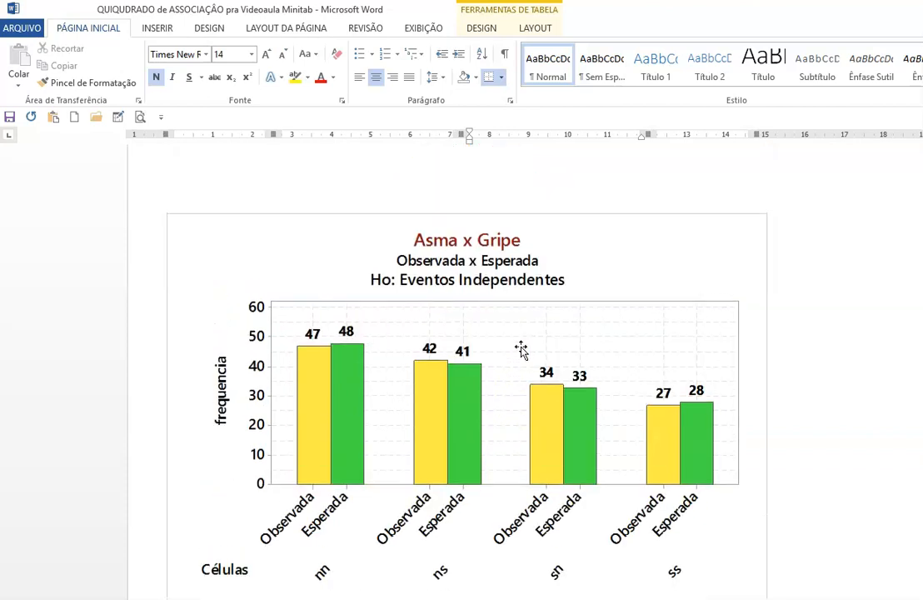
scroll(521, 349, down, 3)
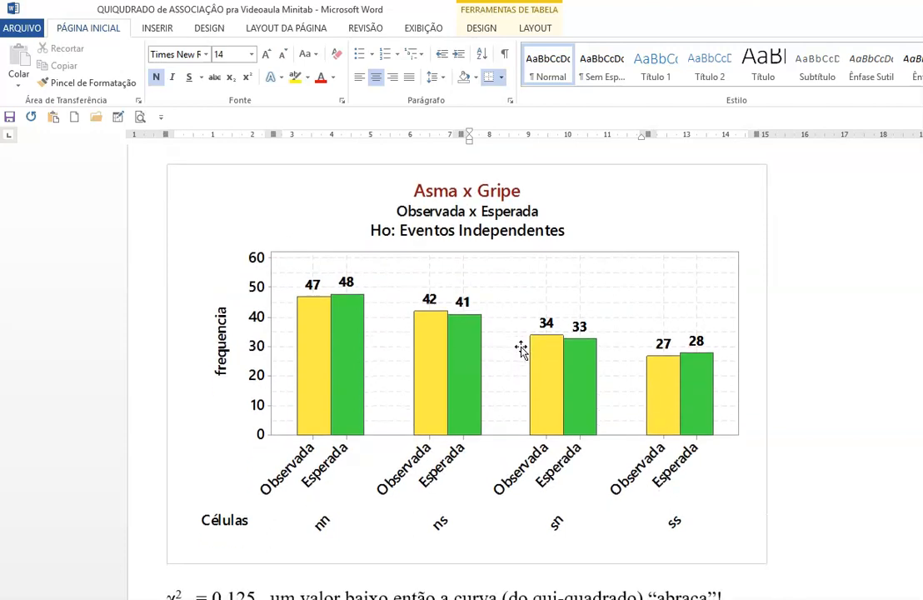
scroll(521, 349, down, 2)
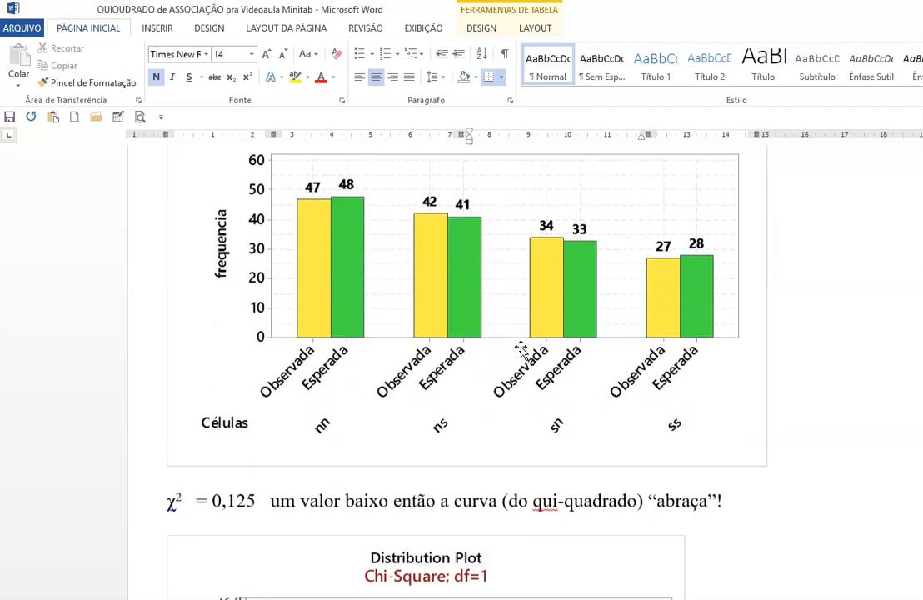
- Examine the chi-square value and the Chi-Square distribution plot with its rejection region for Ho
click(239, 498)
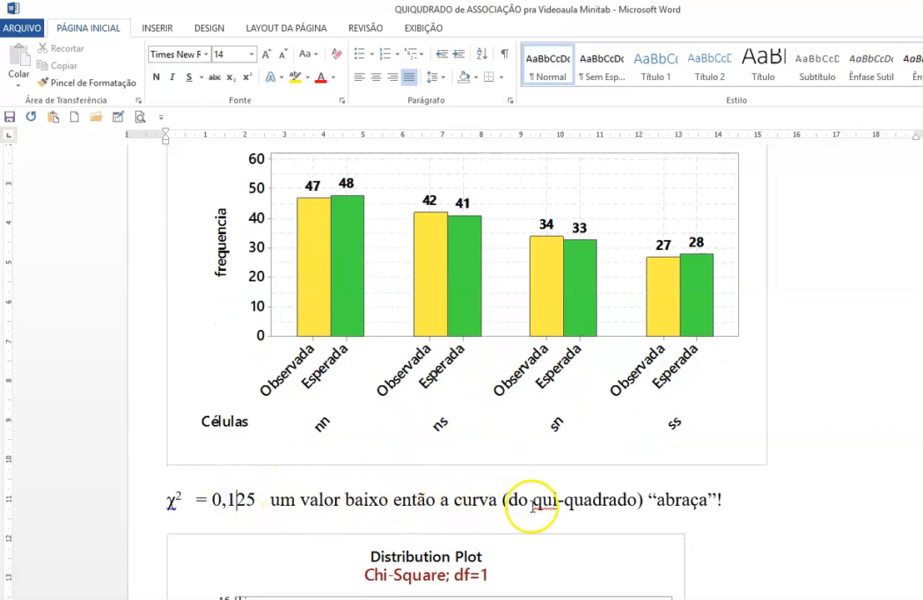
scroll(521, 426, down, 10)
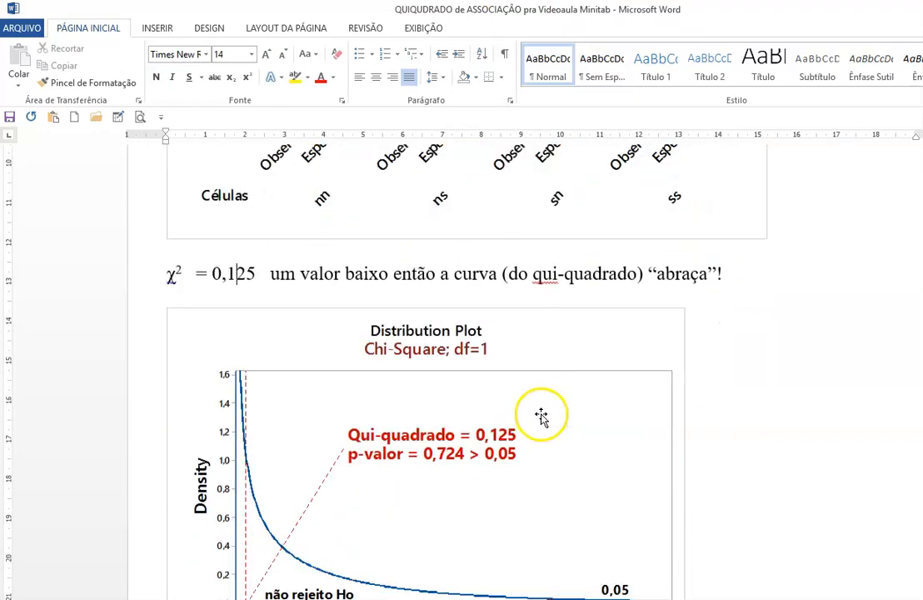
scroll(557, 407, down, 2)
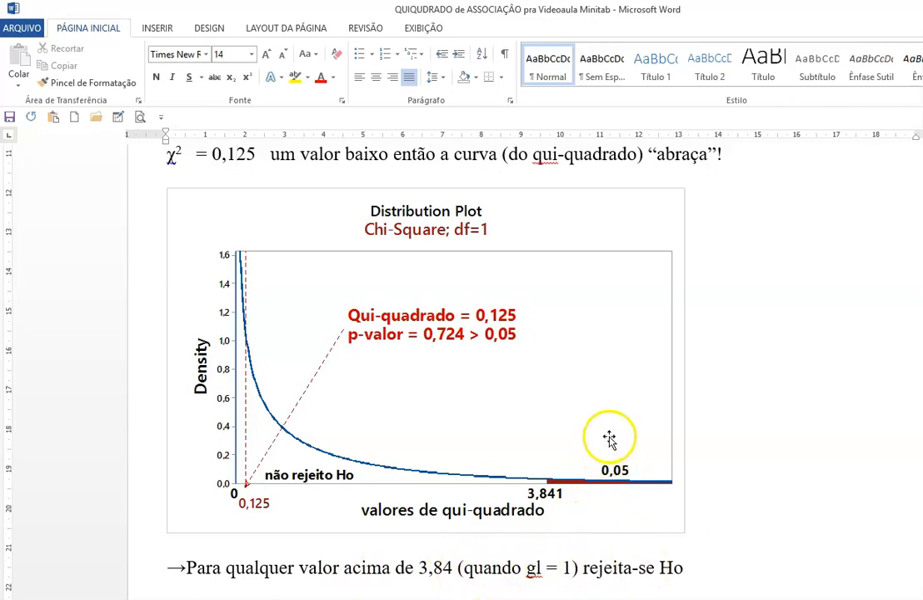
scroll(613, 437, down, 1)
scroll(632, 427, up, 1)
scroll(634, 427, down, 3)
scroll(637, 425, up, 3)
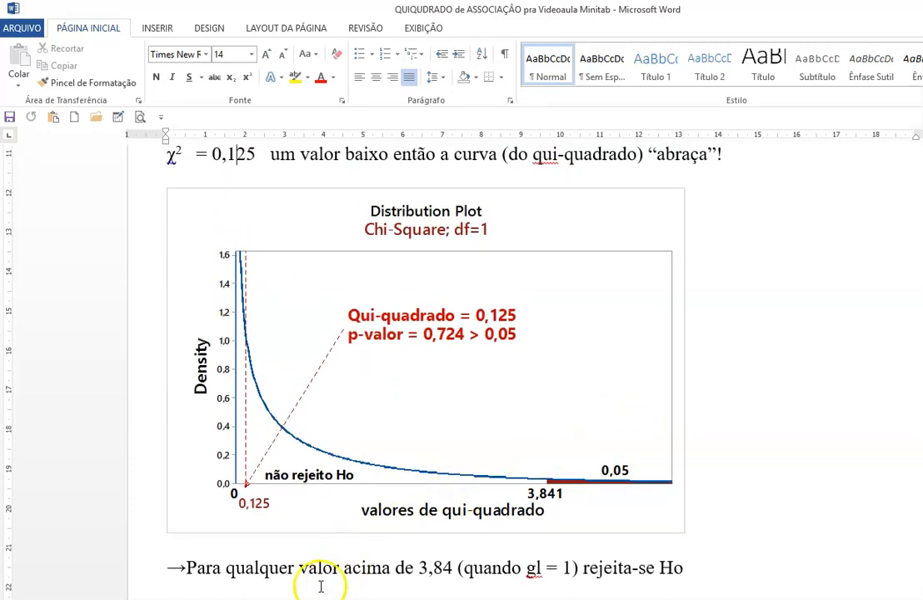
- Switch to Minitab and examine the first child's entries in the Crianças, ASMA and GRIPE columns
click(259, 546)
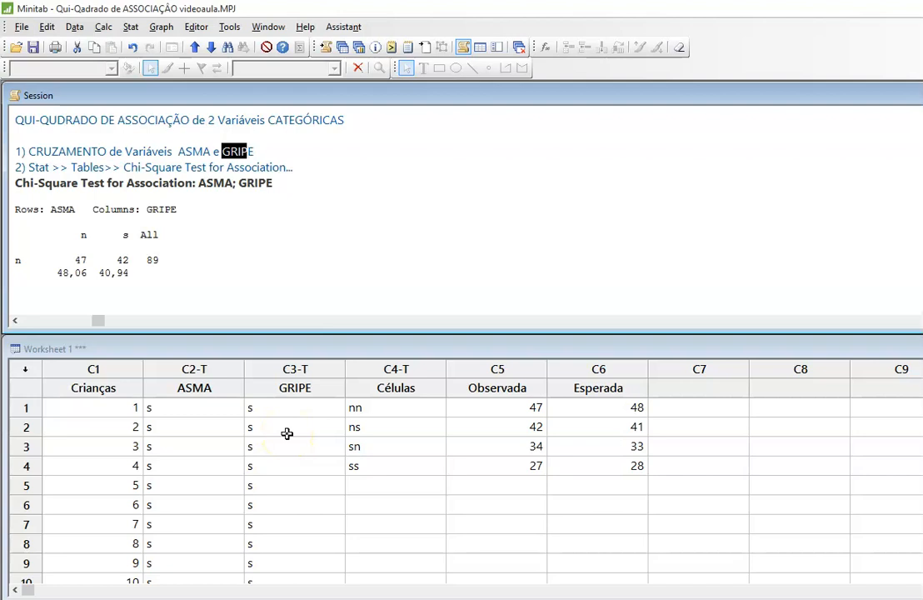
click(117, 411)
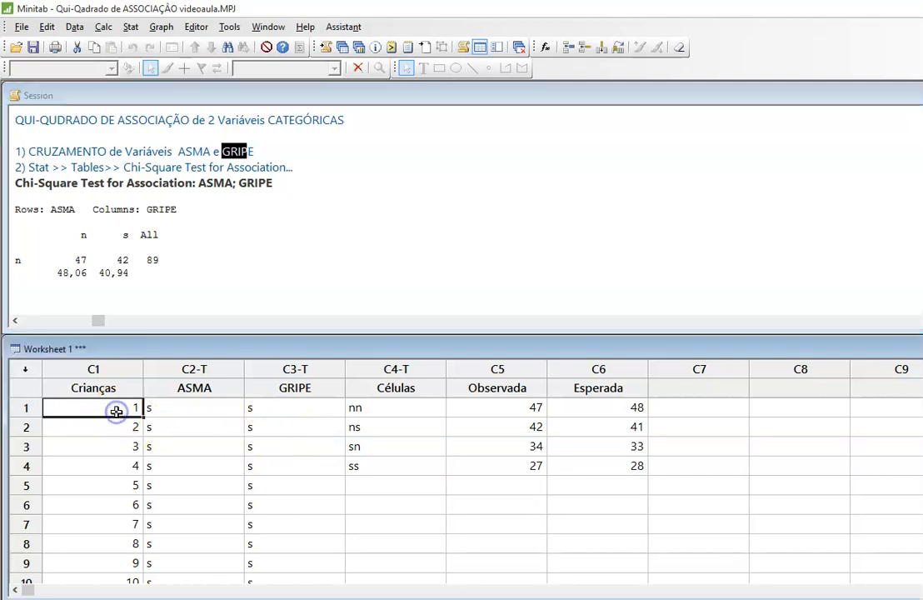
click(193, 409)
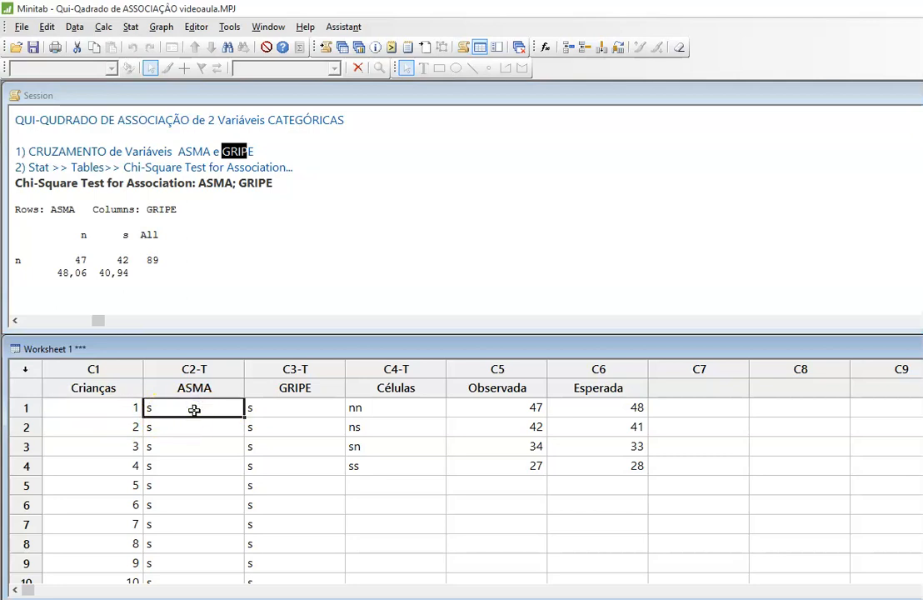
click(268, 407)
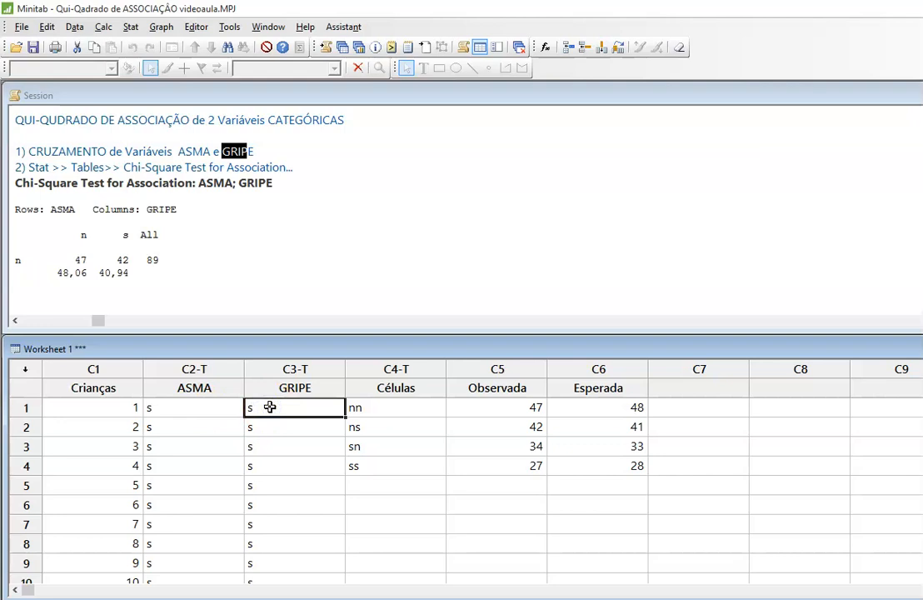
click(185, 411)
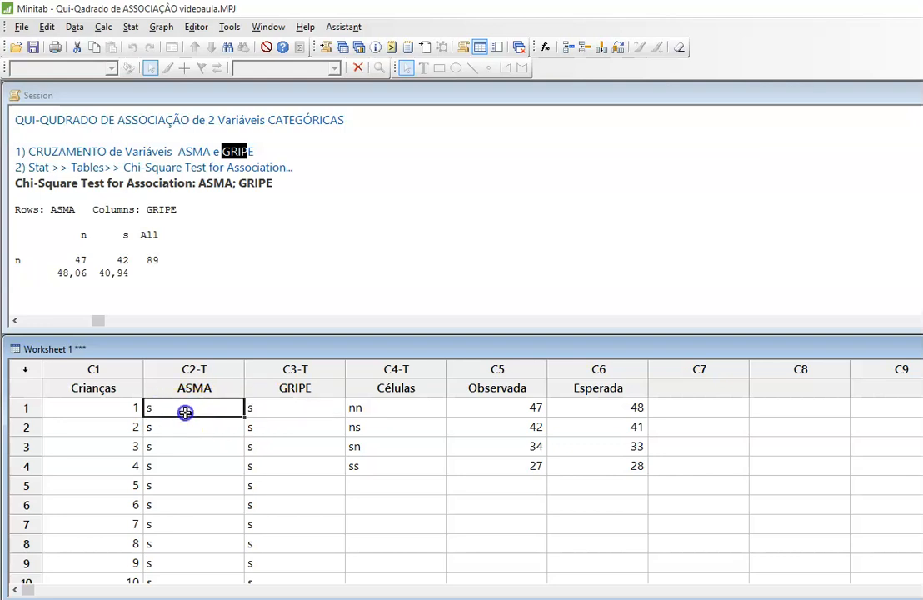
- Review the ASMA and GRIPE entries down the worksheet, including child 74 and the last row, and return to the first row
scroll(200, 448, down, 13)
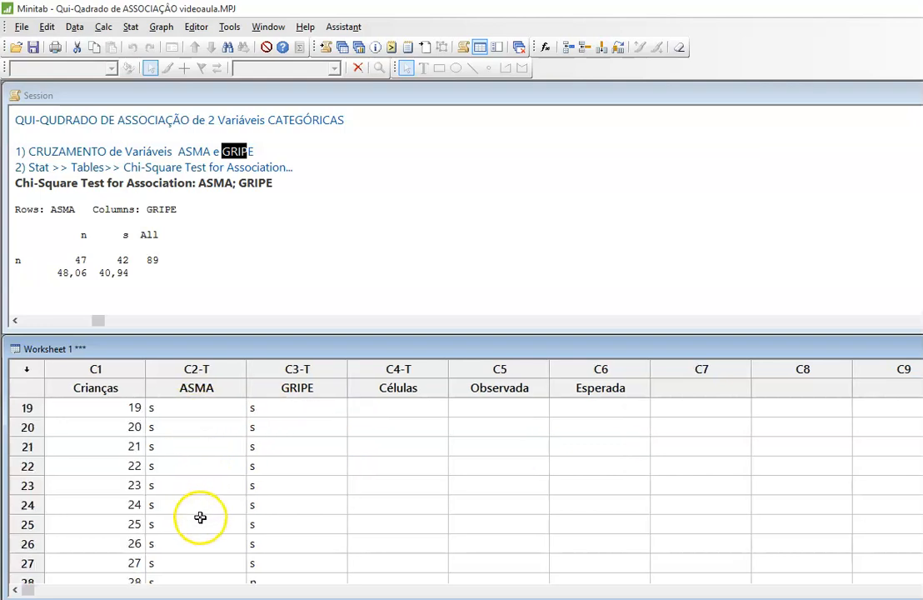
scroll(200, 534, down, 10)
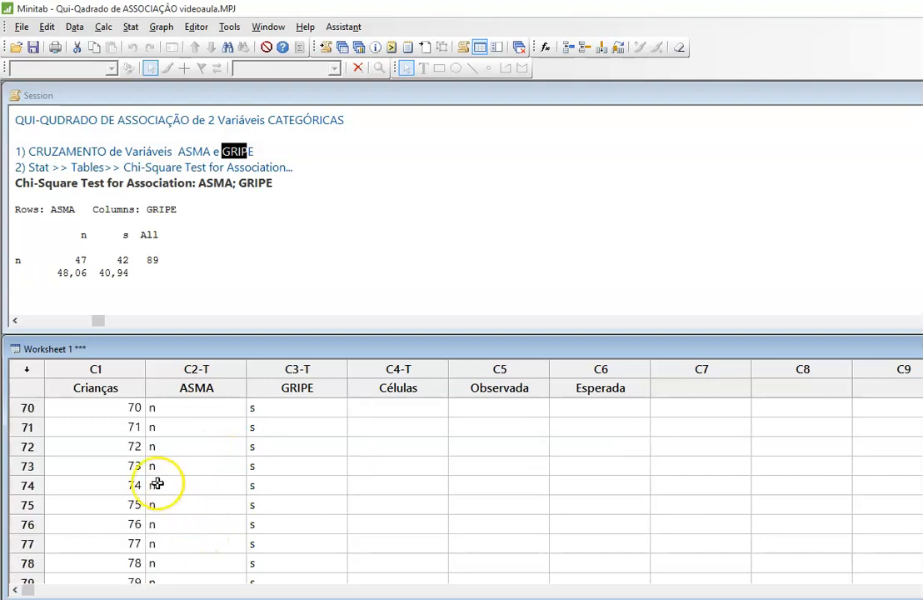
click(184, 481)
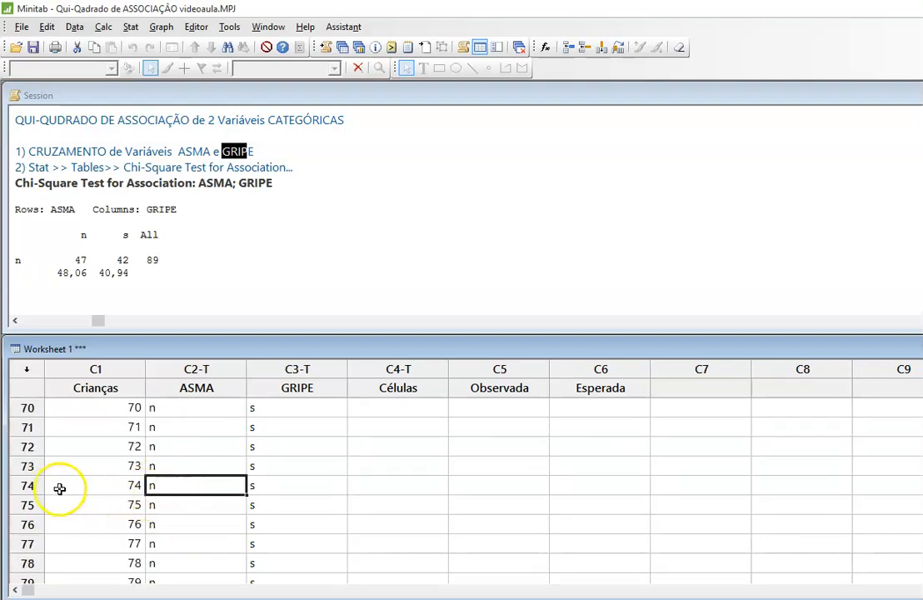
click(25, 485)
click(180, 487)
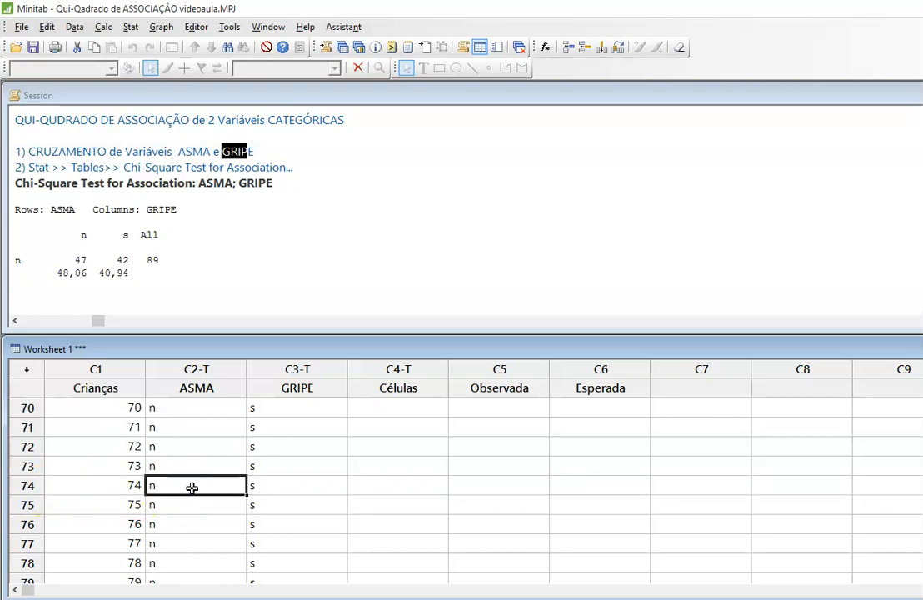
click(257, 489)
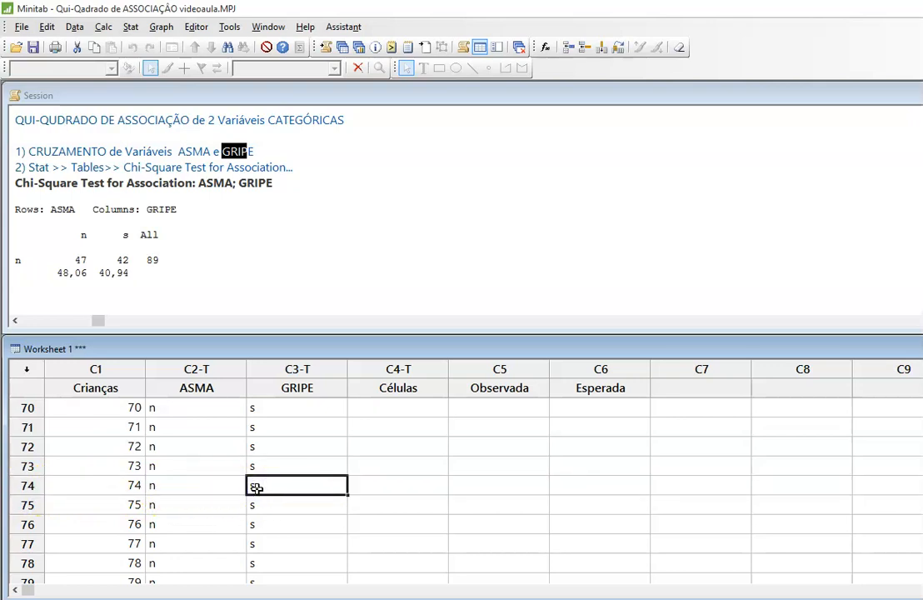
key(ctrl+Down)
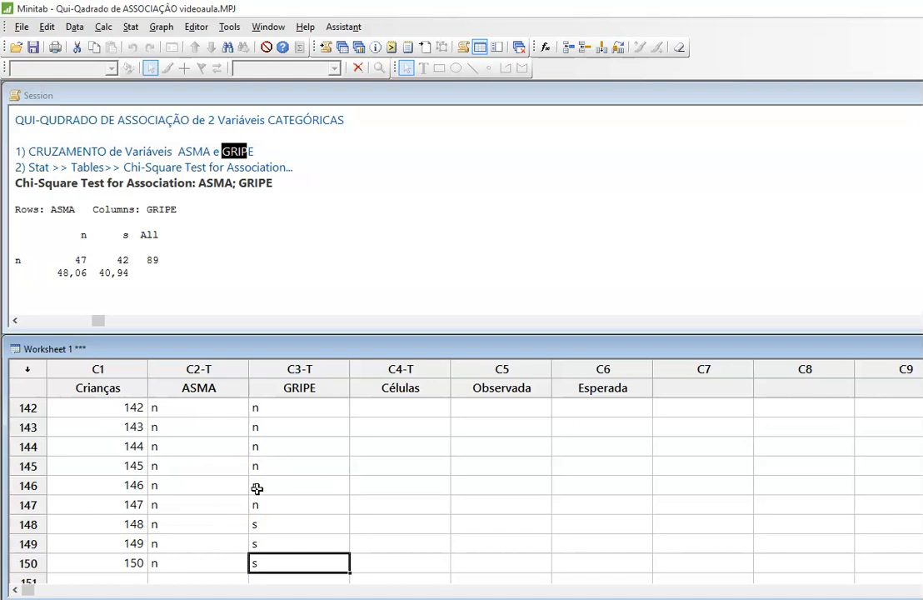
key(ctrl+Up)
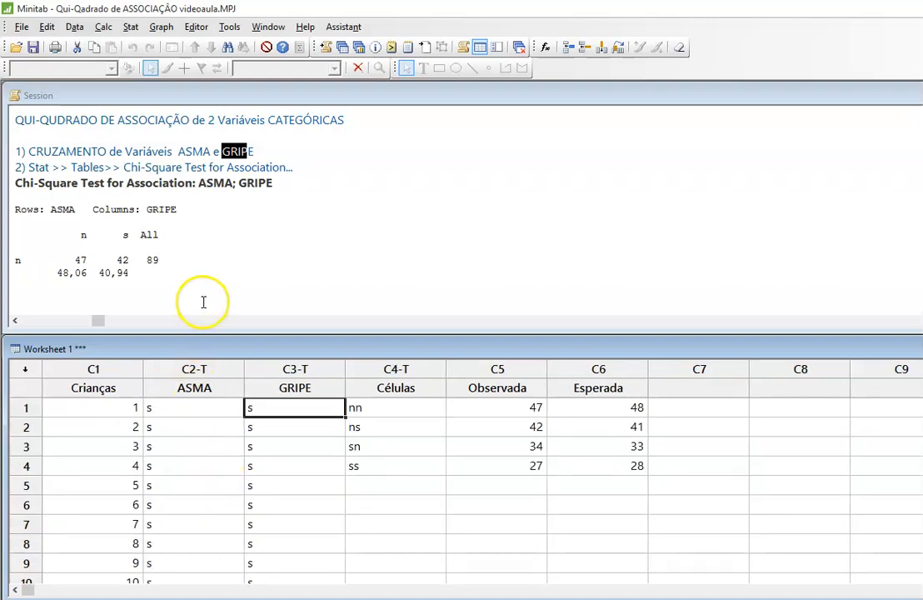
- Examine the session's ASMA by GRIPE cross tabulation, its observed and expected counts, and the Pearson Chi-Square line
click(125, 150)
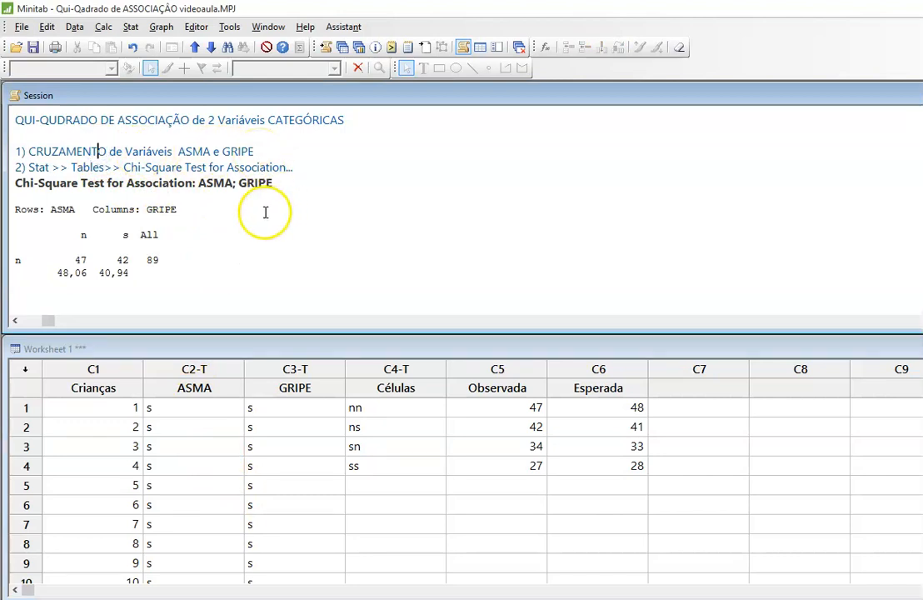
scroll(188, 263, down, 1)
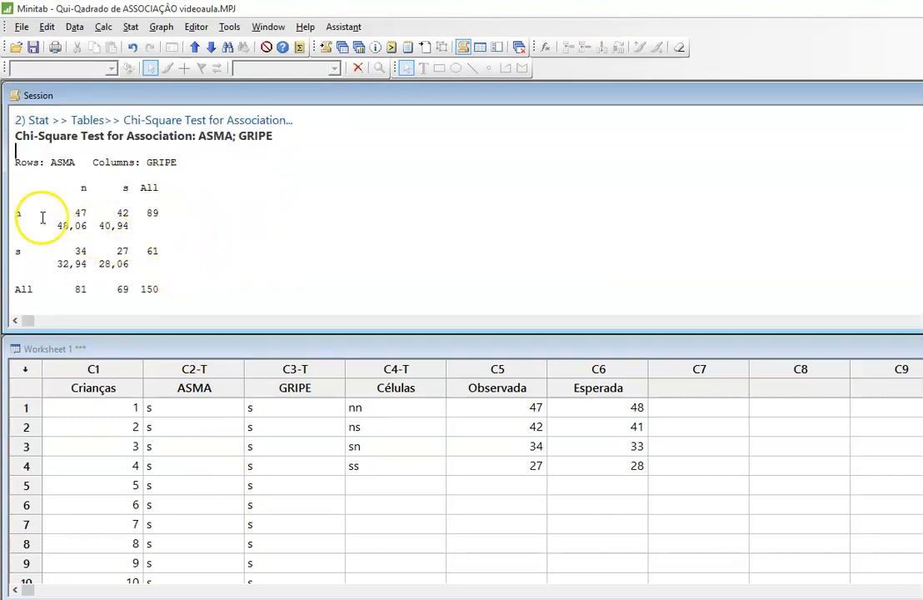
click(81, 214)
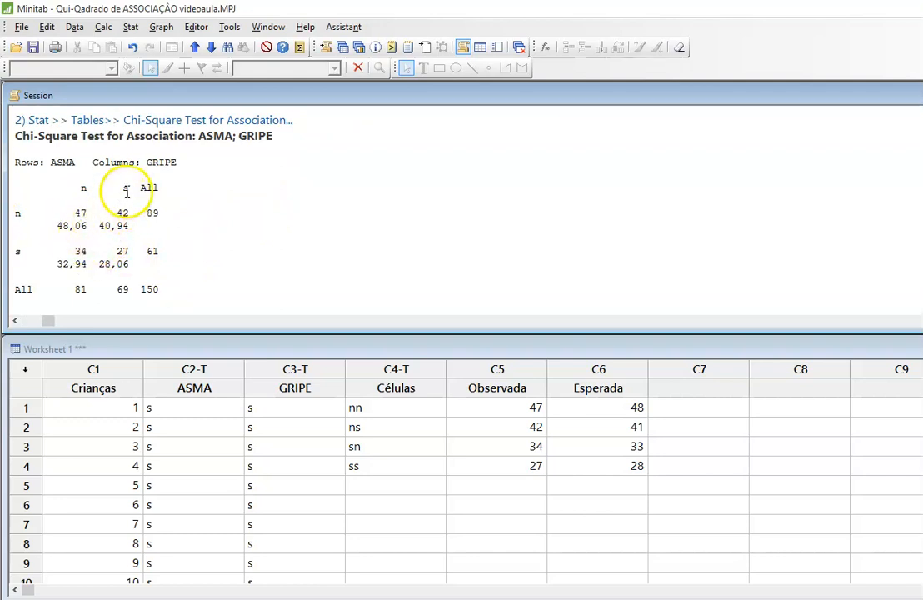
click(124, 214)
click(107, 227)
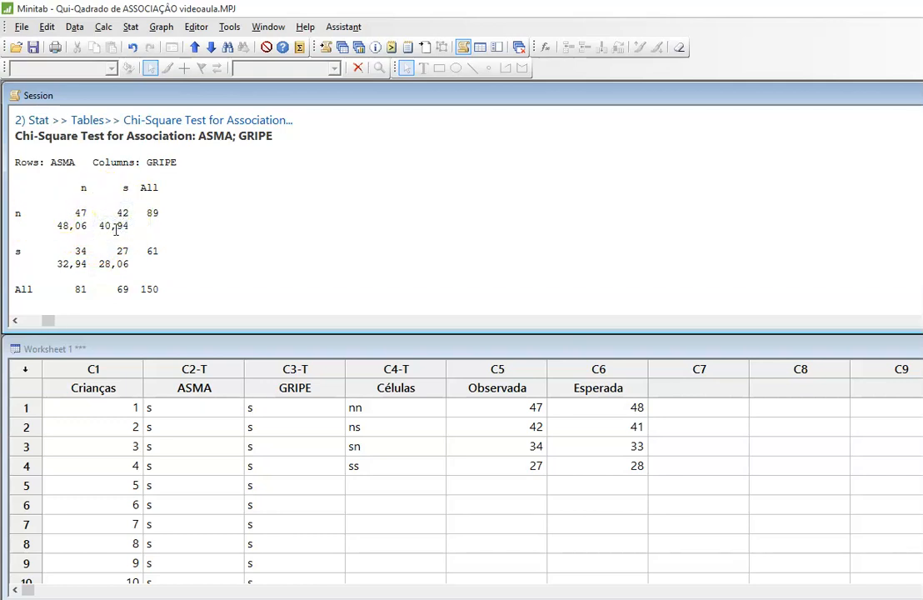
scroll(185, 278, down, 3)
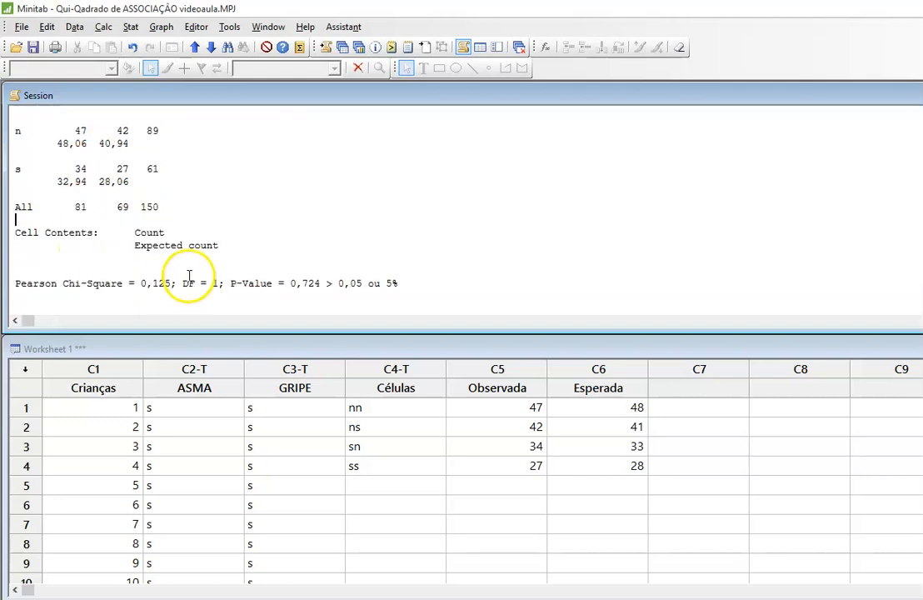
scroll(190, 275, up, 3)
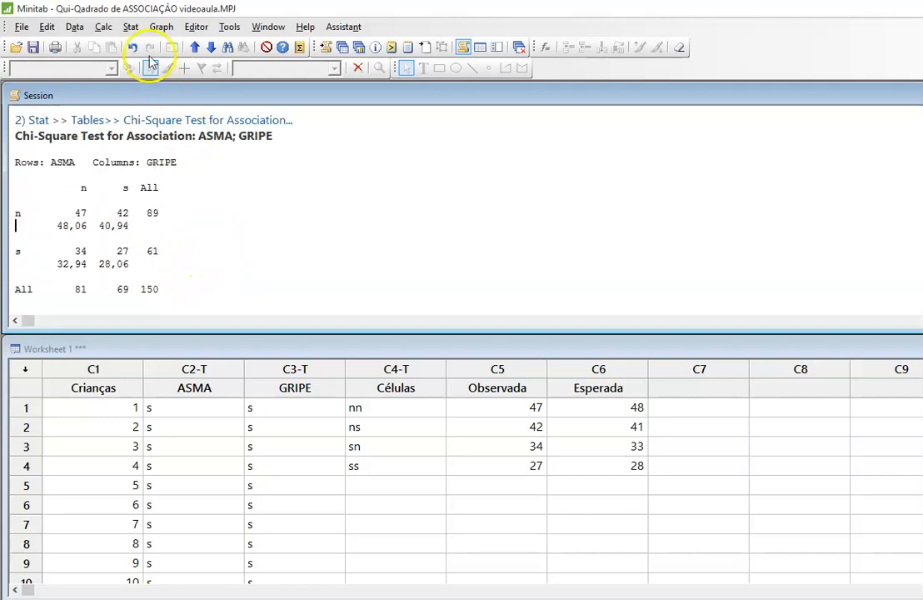
scroll(243, 198, up, 2)
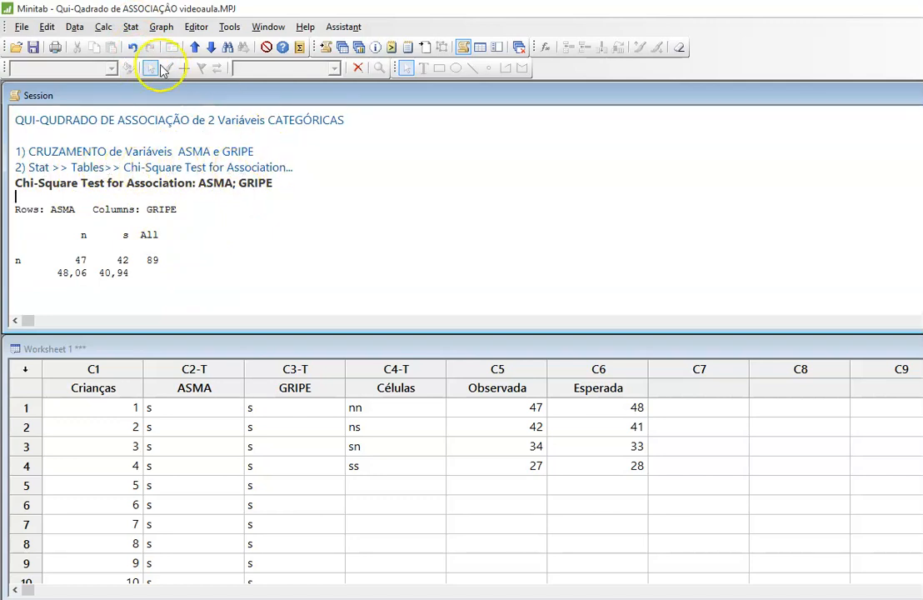
- Review the Chi-Square Test for Association setup for ASMA and GRIPE and its statistics options, and cancel without running it
click(131, 28)
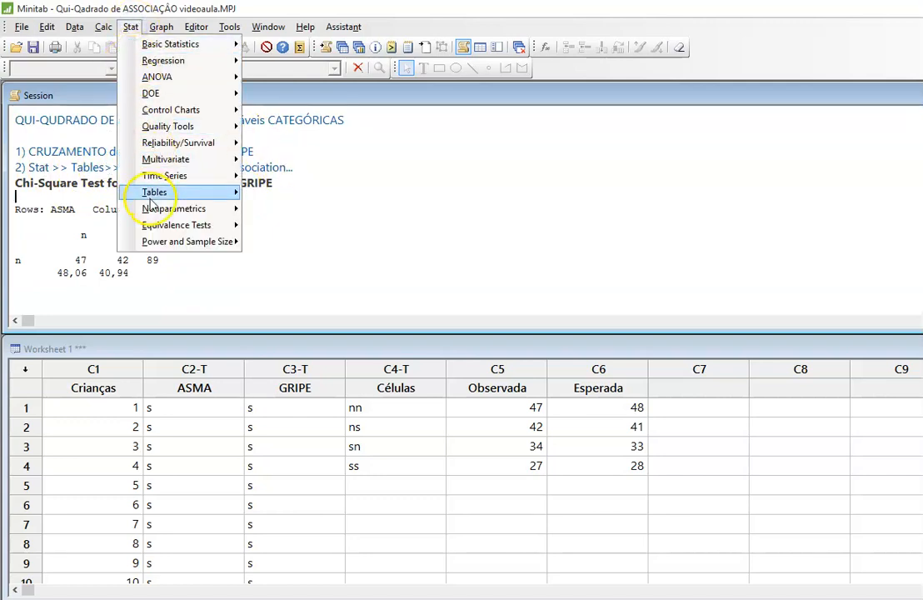
mouse_move(154, 200)
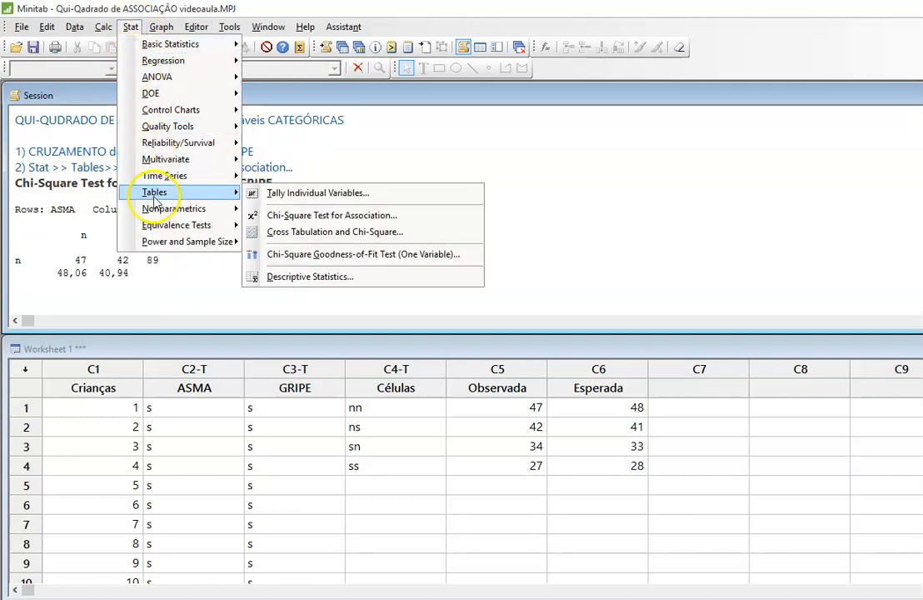
click(315, 217)
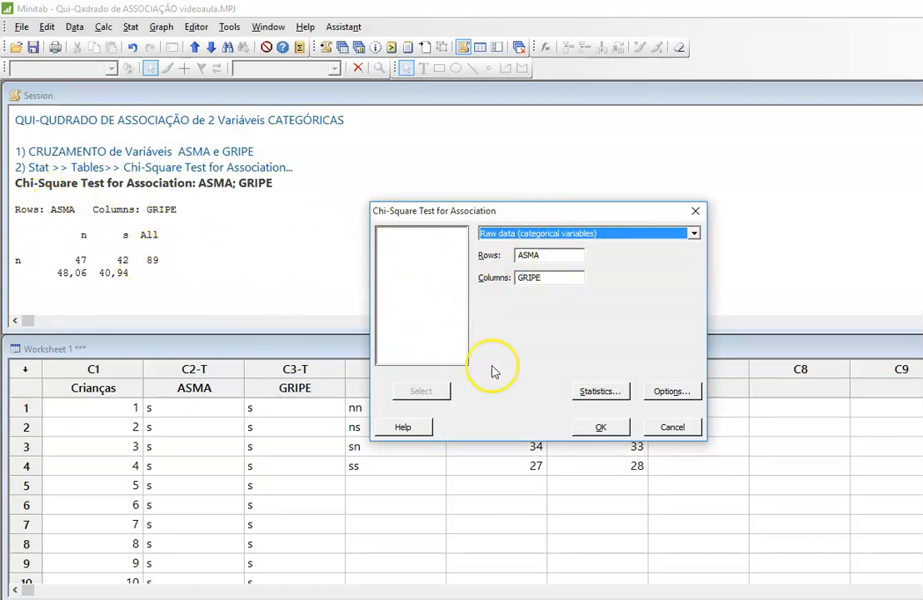
click(611, 393)
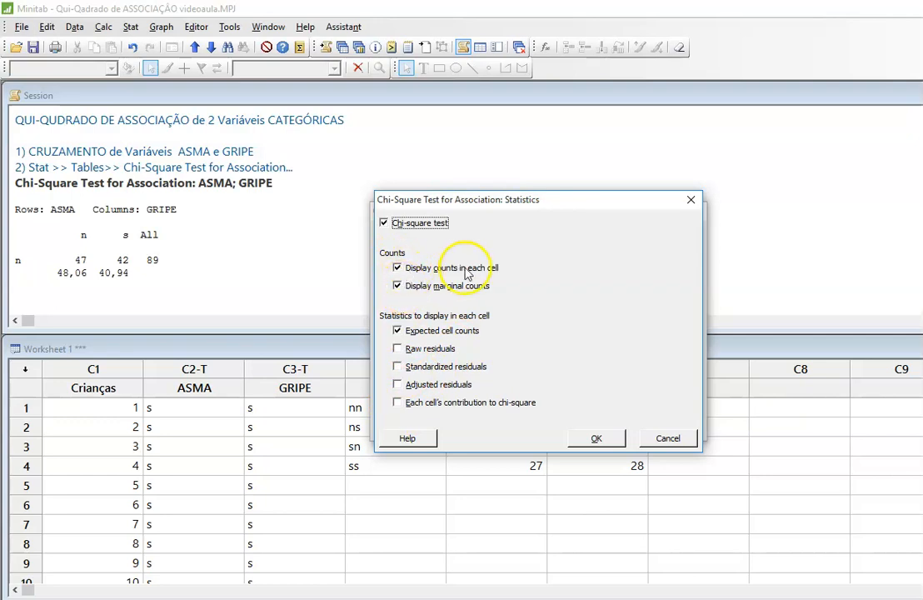
click(666, 439)
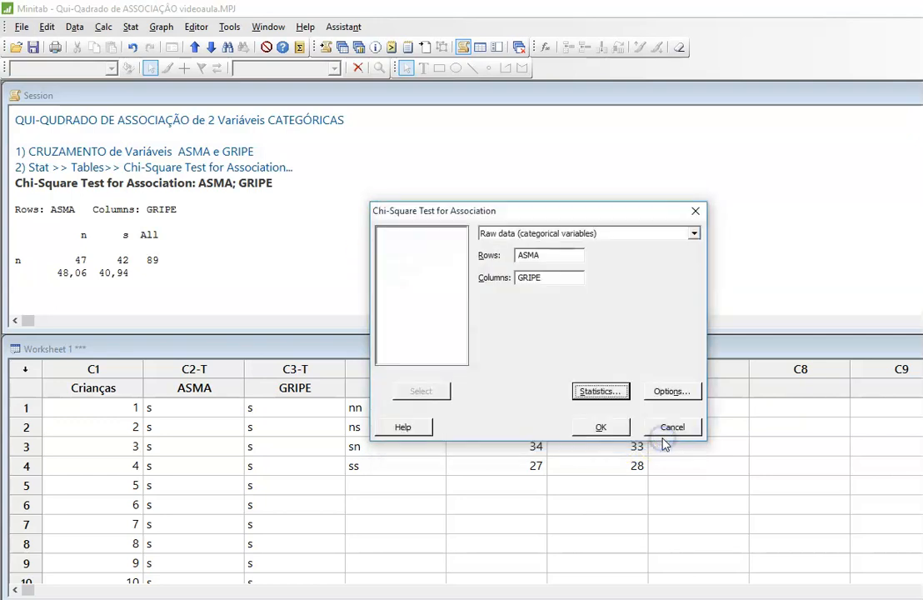
click(671, 426)
- Examine the session's Pearson Chi-Square line, the degrees-of-freedom calculation, the p-value comparison and the written conclusion about Ho
click(227, 294)
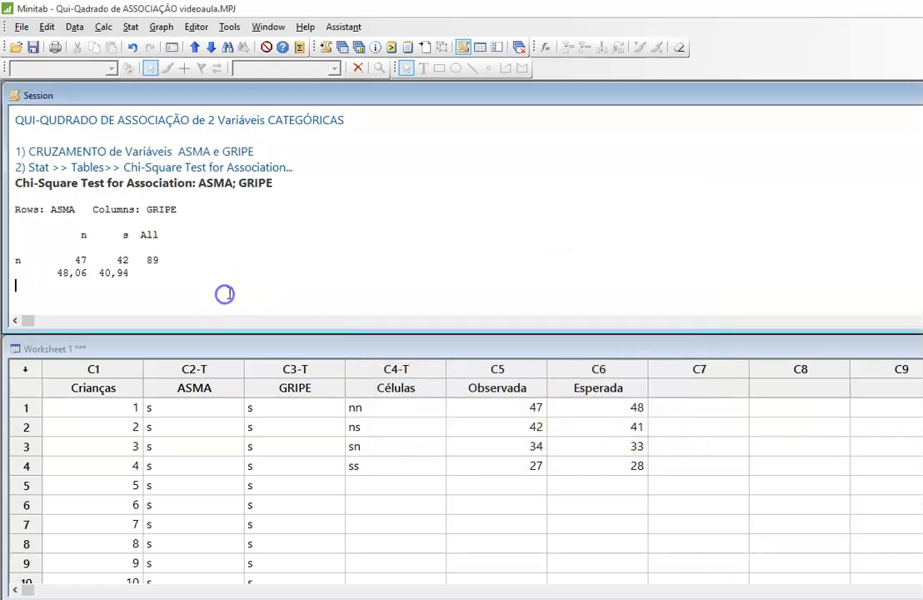
scroll(226, 294, down, 5)
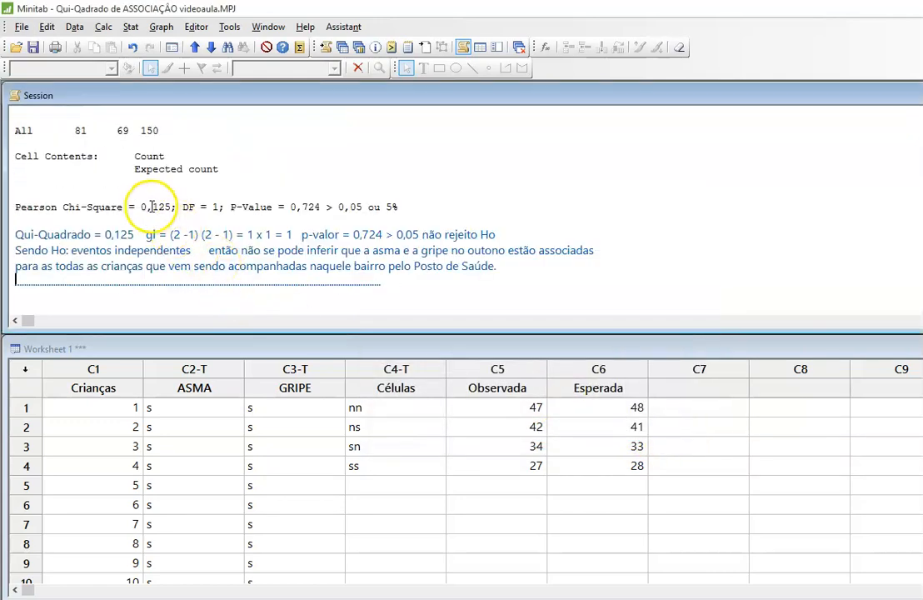
click(191, 207)
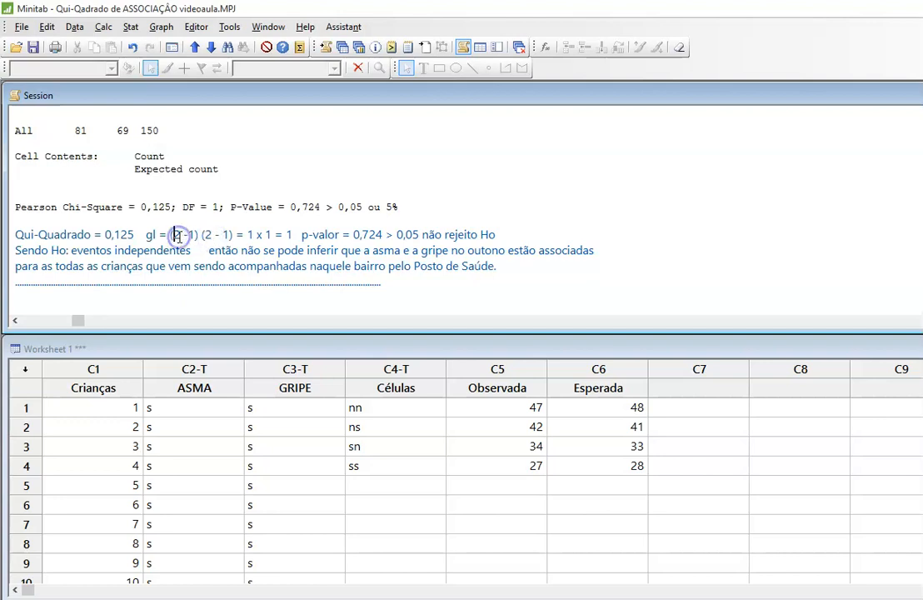
click(208, 236)
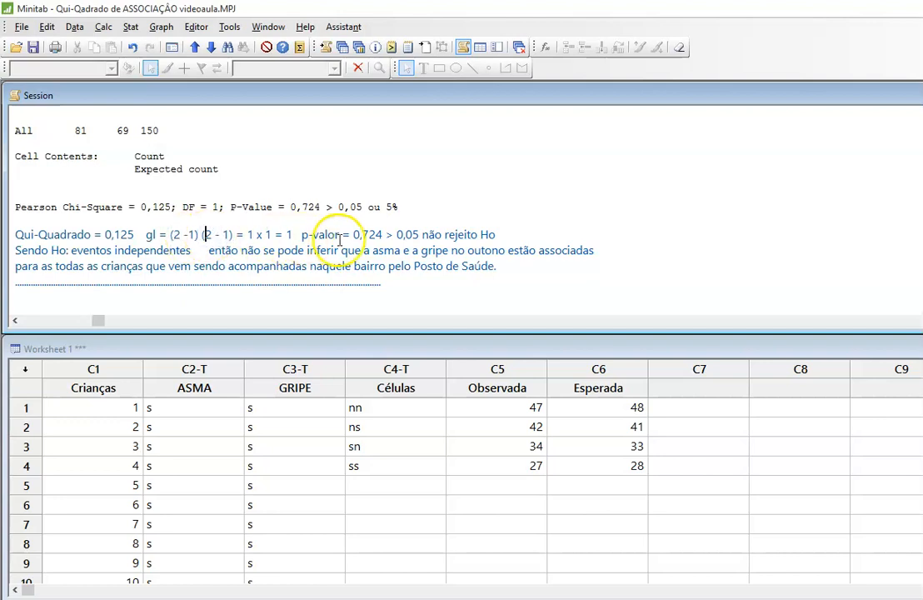
click(288, 235)
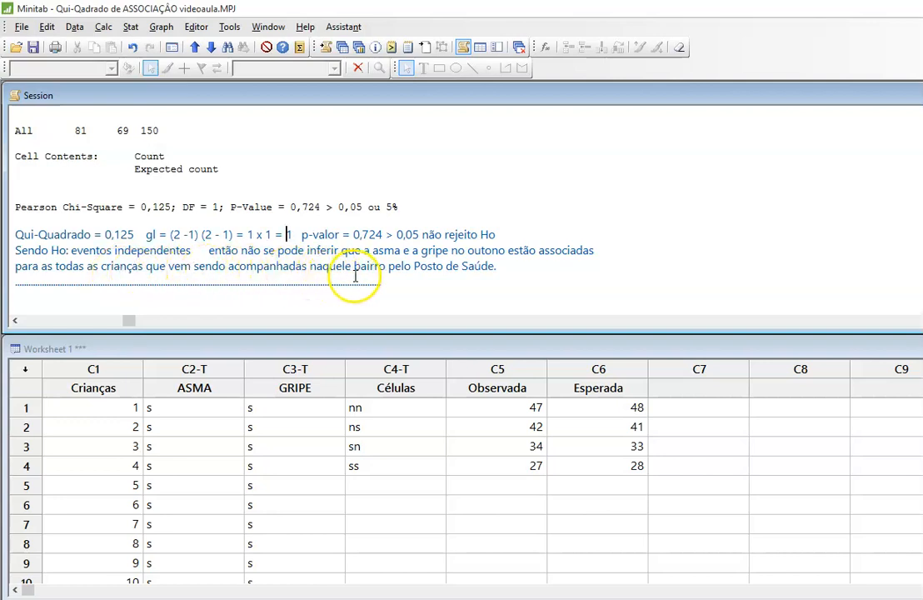
scroll(379, 278, down, 1)
scroll(388, 279, down, 1)
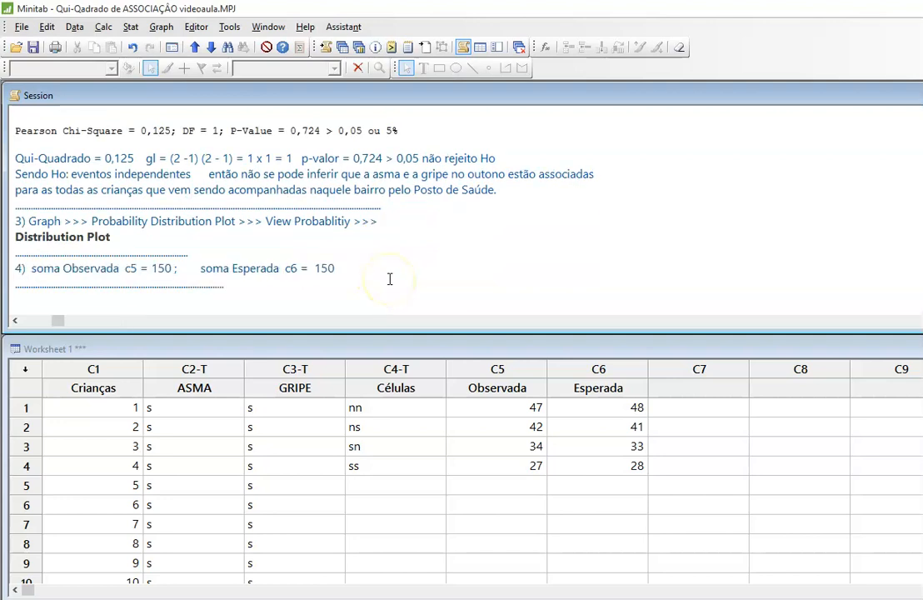
- Bring up the existing annotated Distribution Plot for the chi-square result, examine it and minimize it
click(115, 236)
click(260, 27)
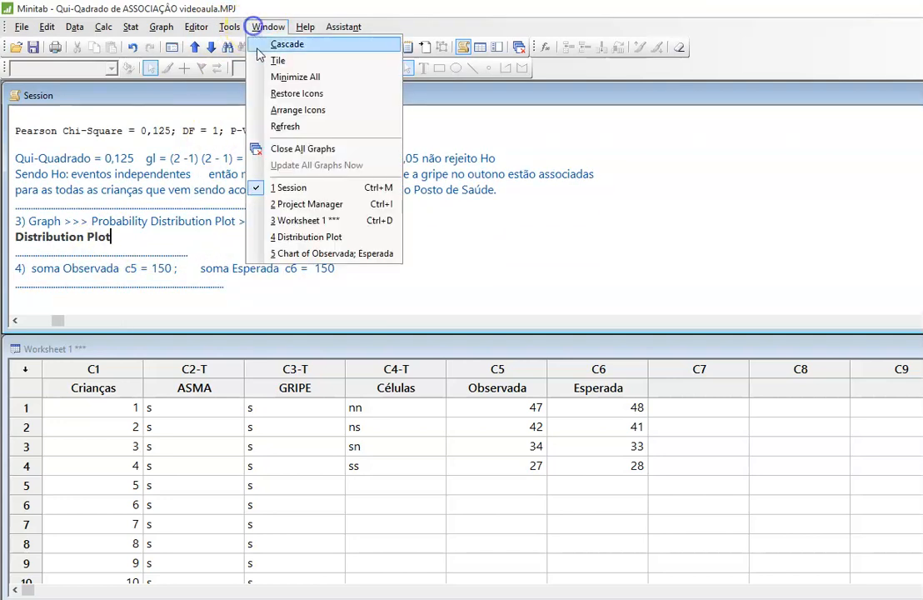
click(298, 236)
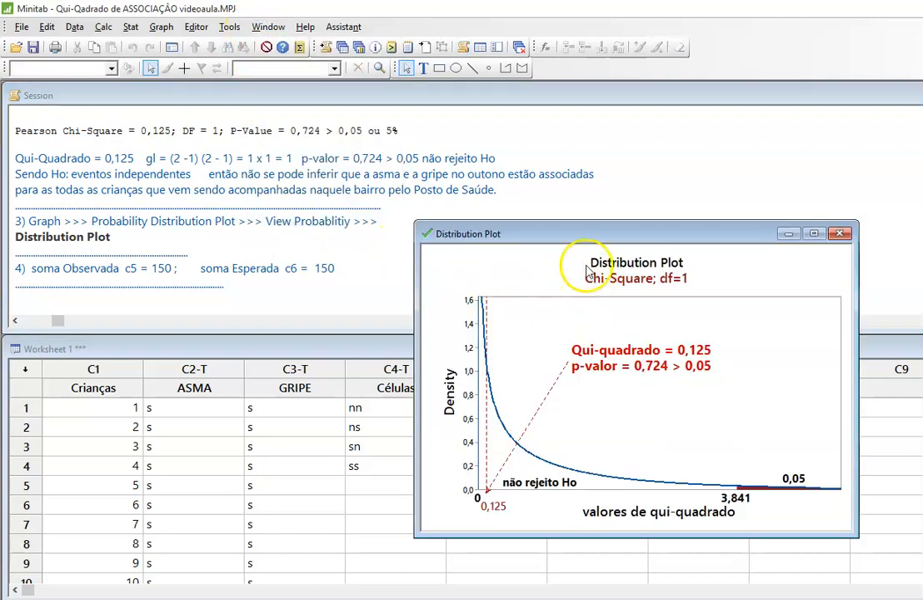
click(789, 233)
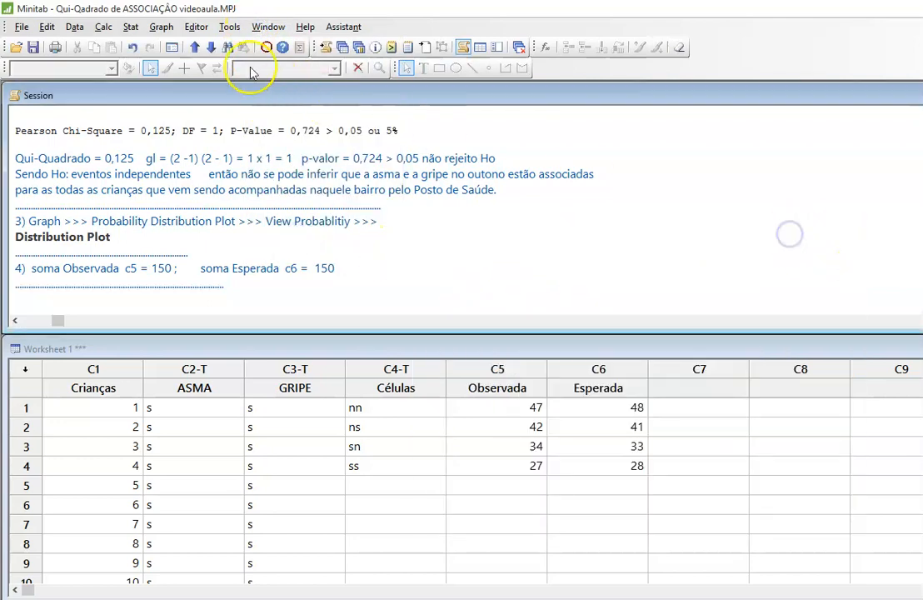
- Create a single-view probability distribution plot of the Chi-Square distribution with 1 degree of freedom
click(160, 26)
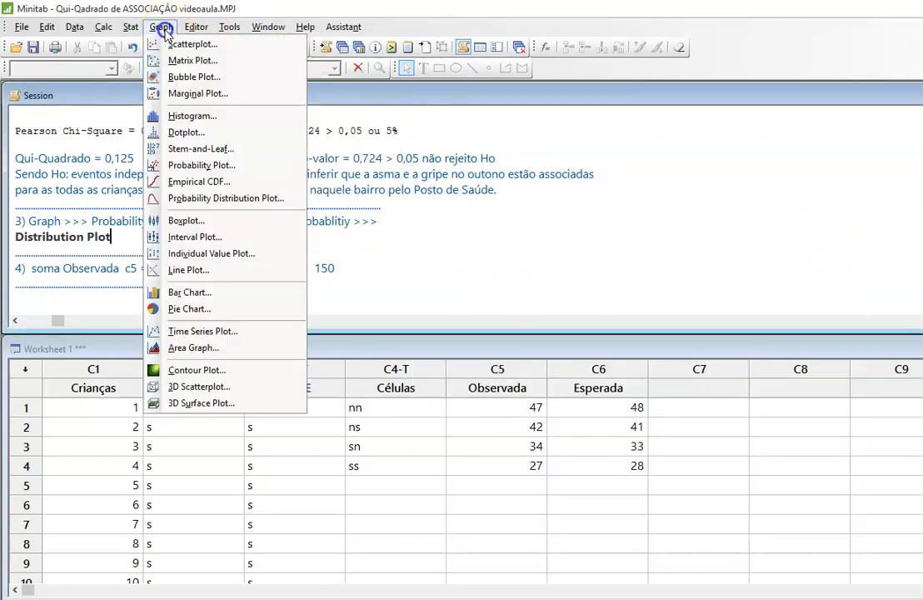
click(177, 202)
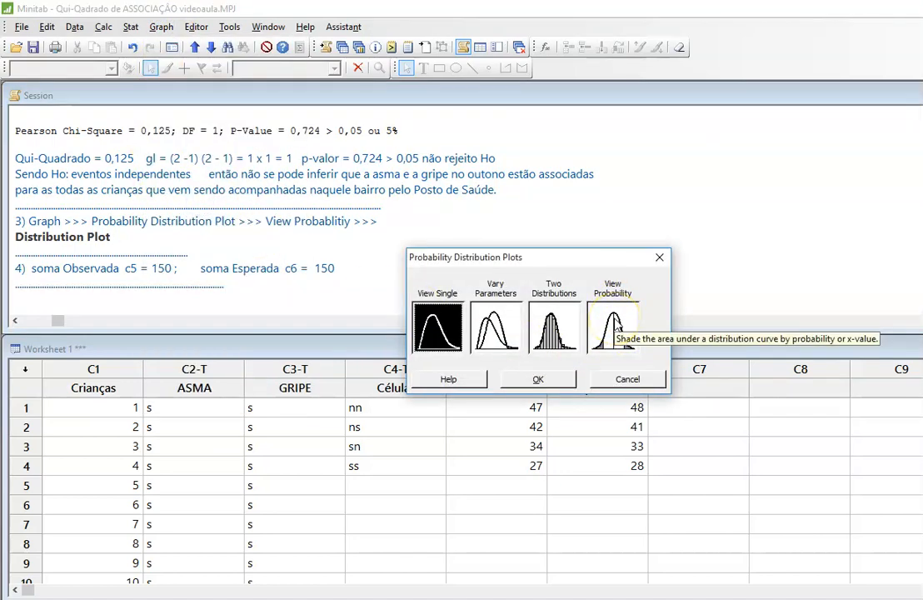
click(550, 379)
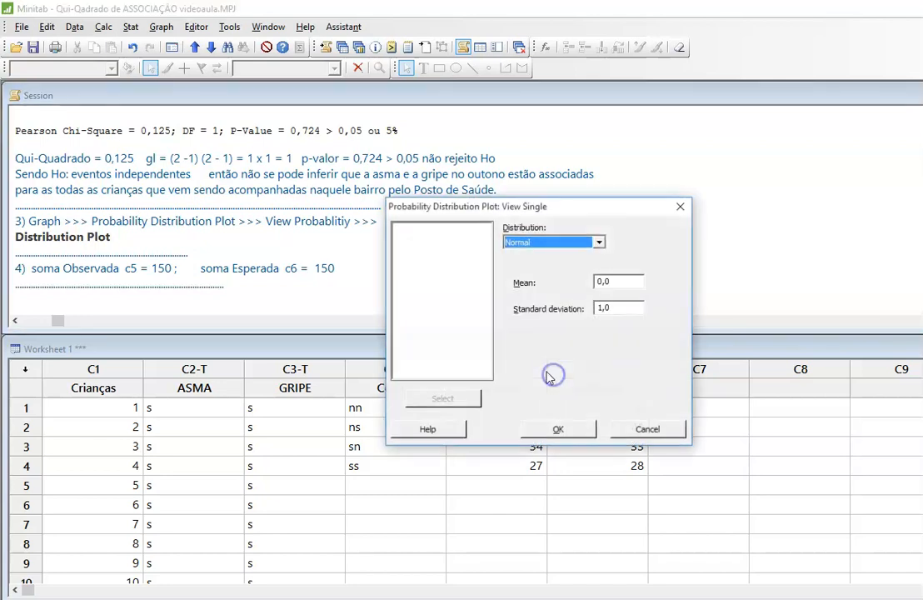
click(599, 242)
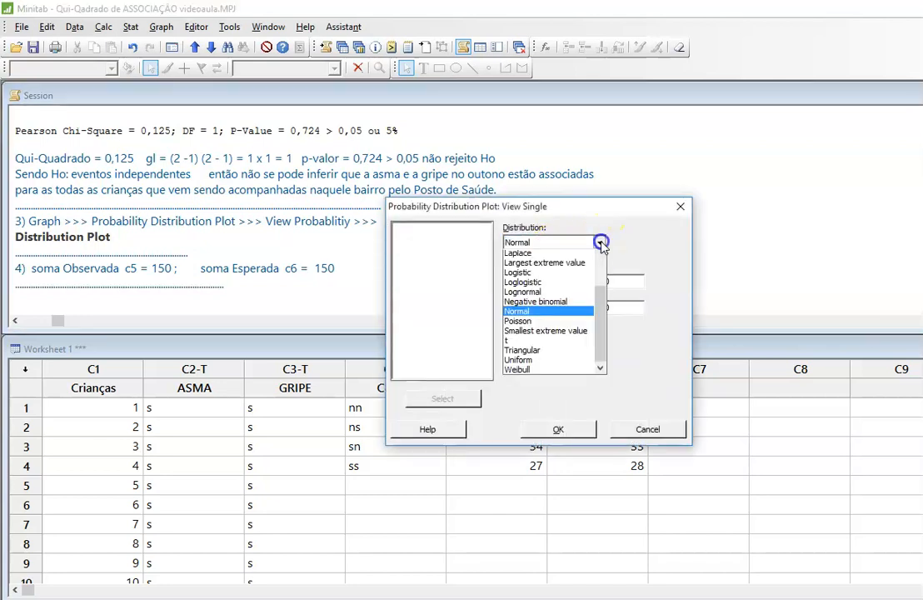
drag(597, 340, 593, 265)
click(540, 285)
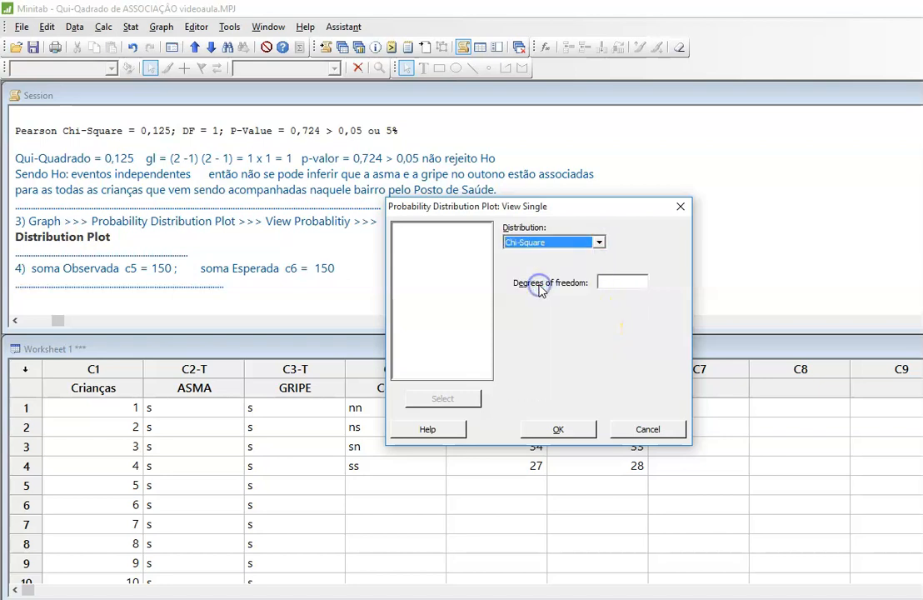
click(610, 285)
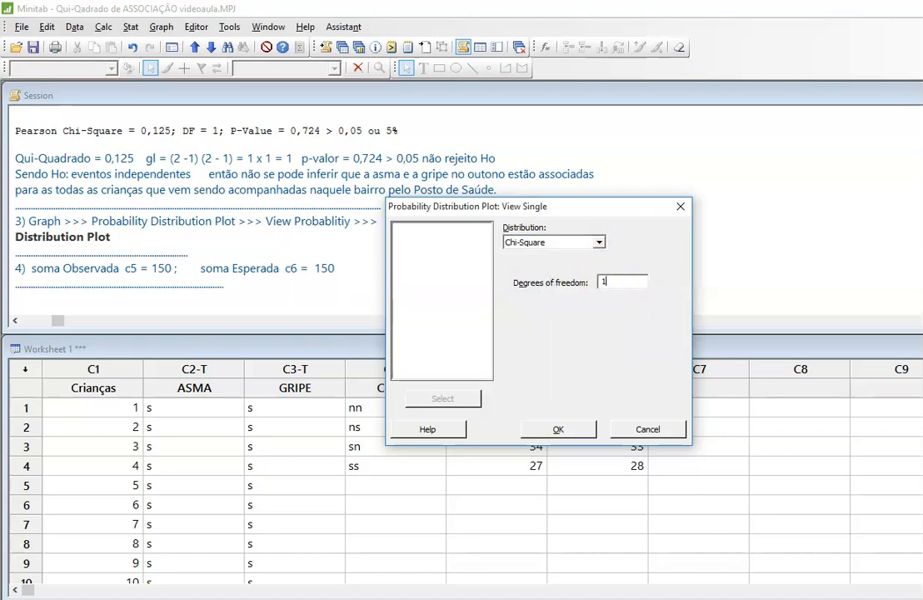
click(580, 431)
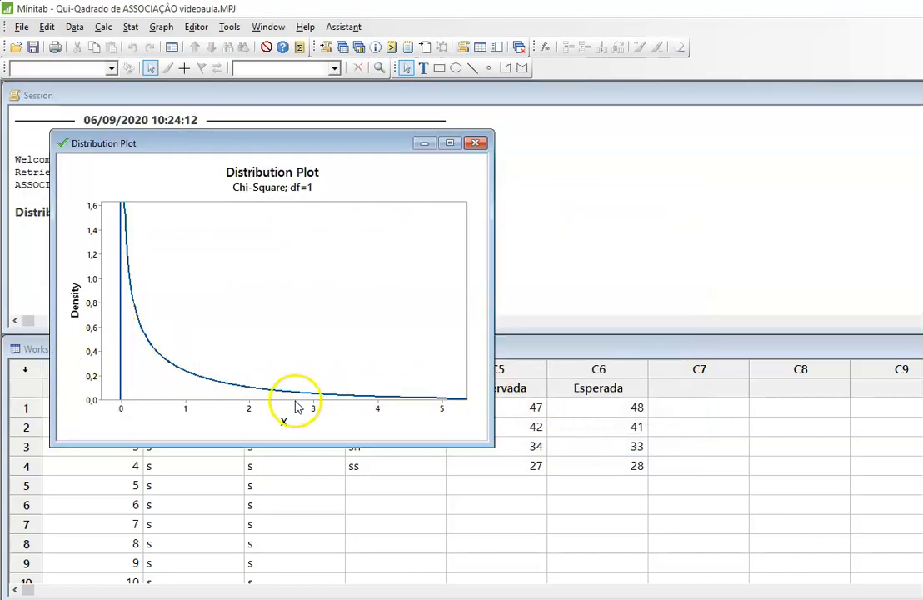
- Add the text "Não rejeito Ho" in the empty area above the curve on the new distribution plot
click(425, 71)
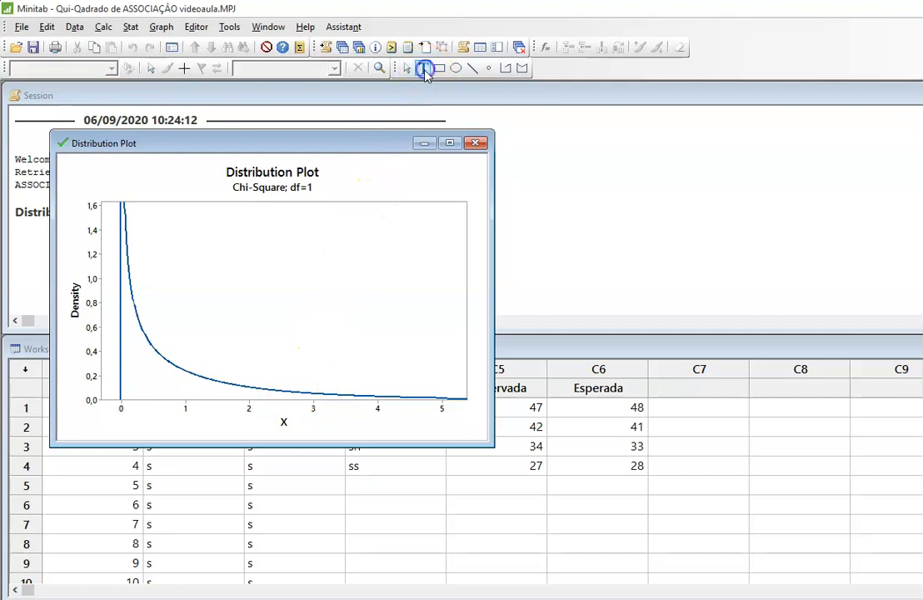
click(315, 265)
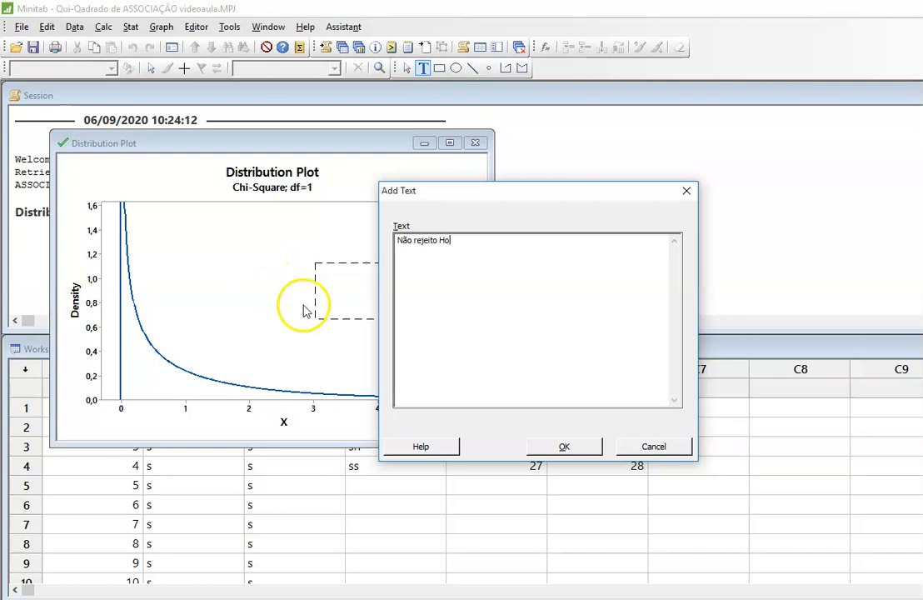
click(562, 446)
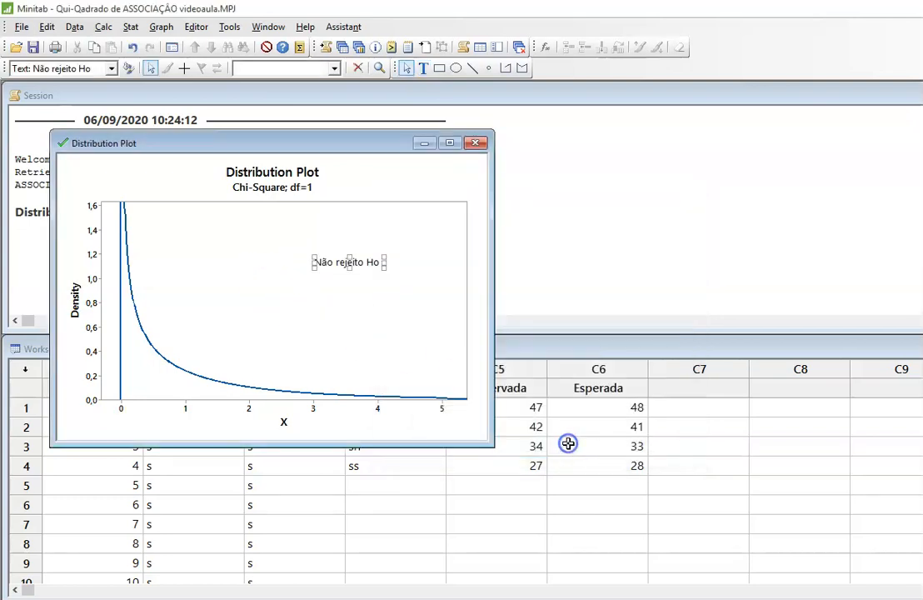
- Format the "Não rejeito Ho" text as bold, size 14
double_click(346, 263)
click(428, 213)
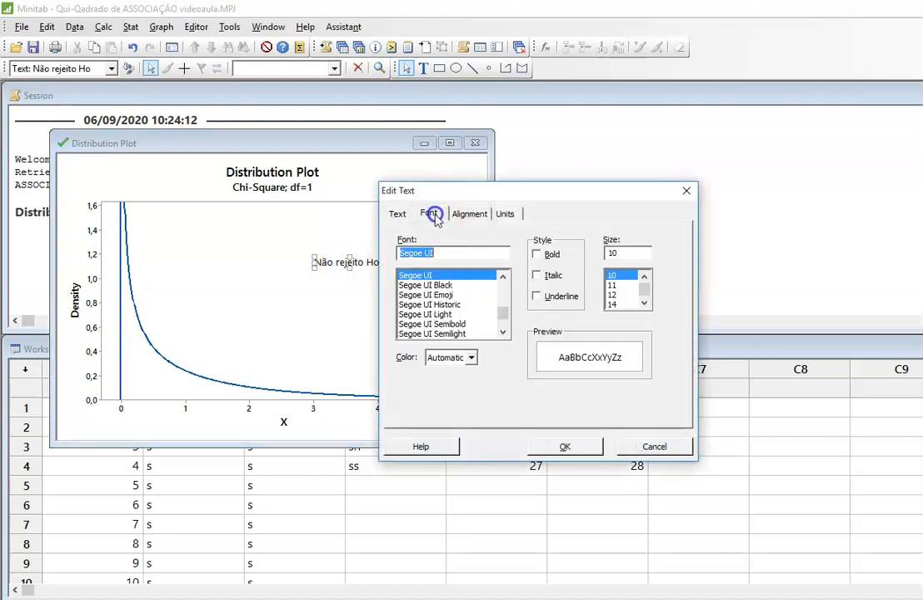
click(537, 254)
click(612, 304)
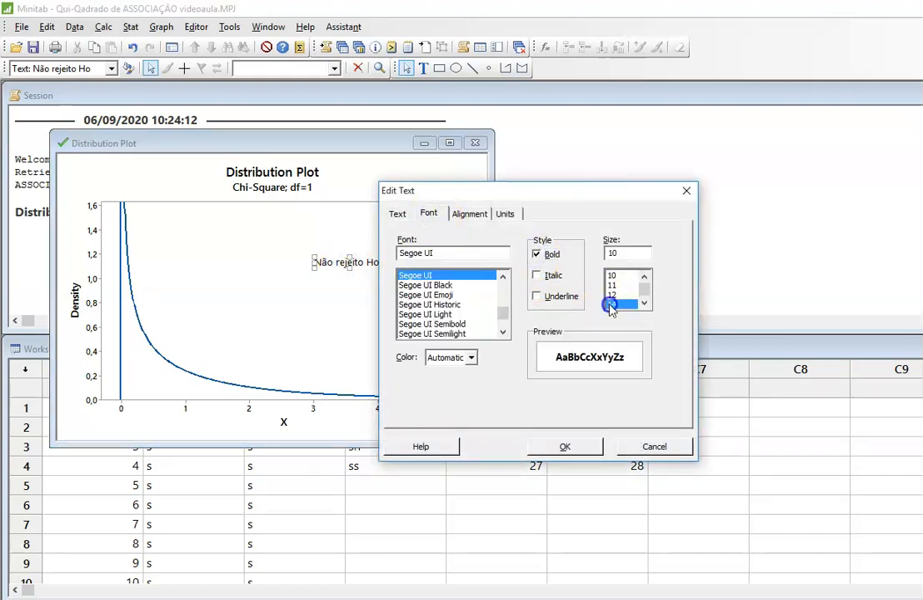
click(567, 446)
click(401, 299)
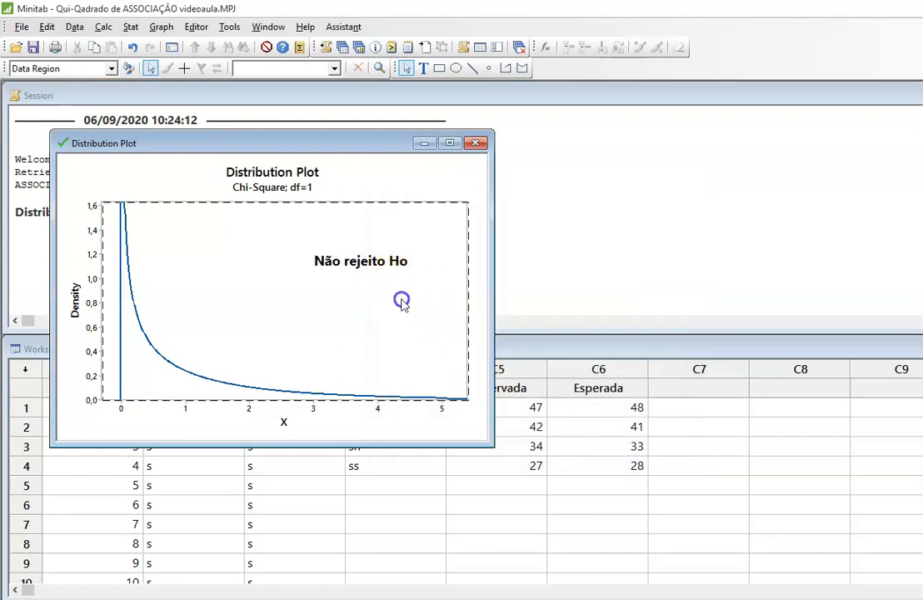
- Draw a line from the "Não rejeito Ho" label to the x-axis just past 0 and choose an arrowhead for its end
click(471, 68)
mouse_move(323, 269)
mouse_down()
mouse_move(166, 367)
mouse_move(134, 399)
mouse_up()
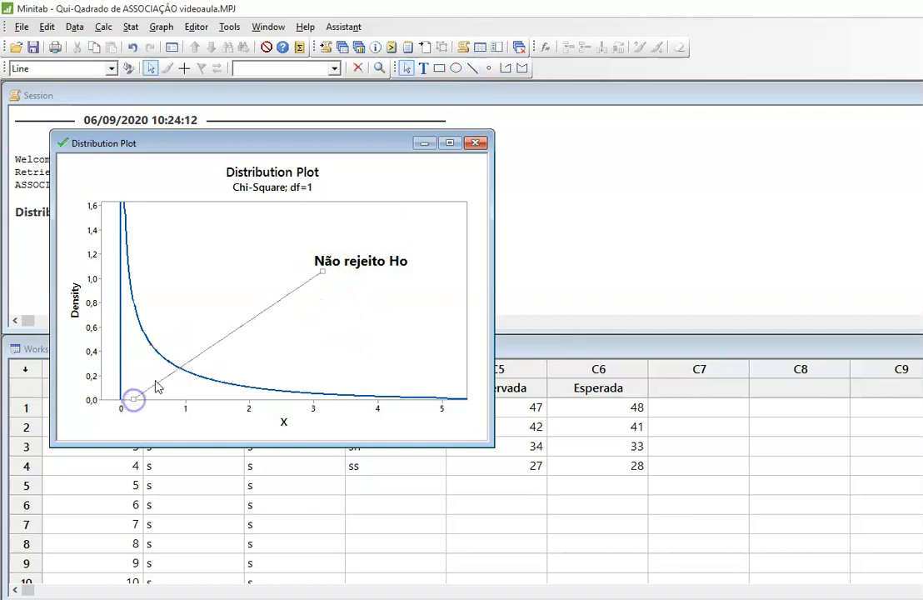
double_click(202, 356)
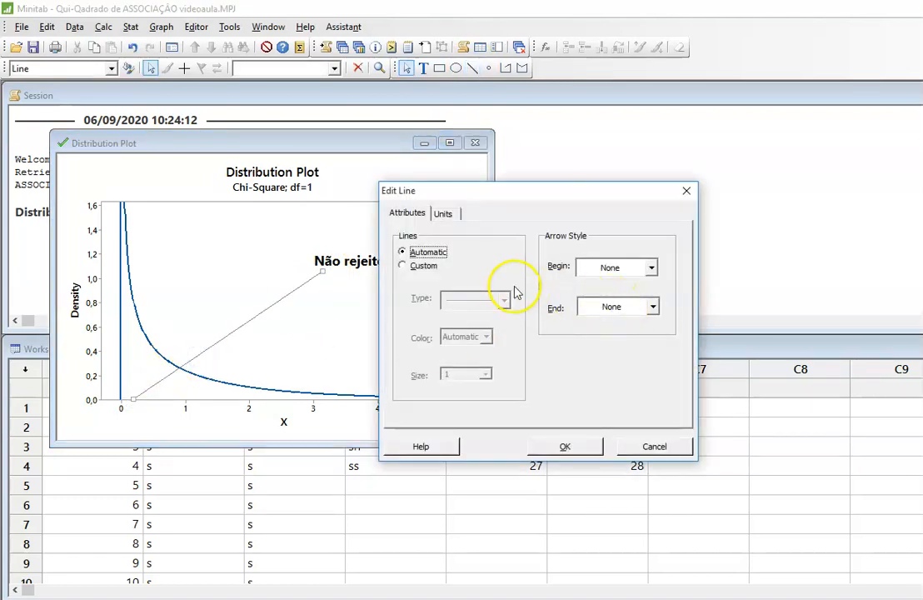
click(653, 307)
click(628, 341)
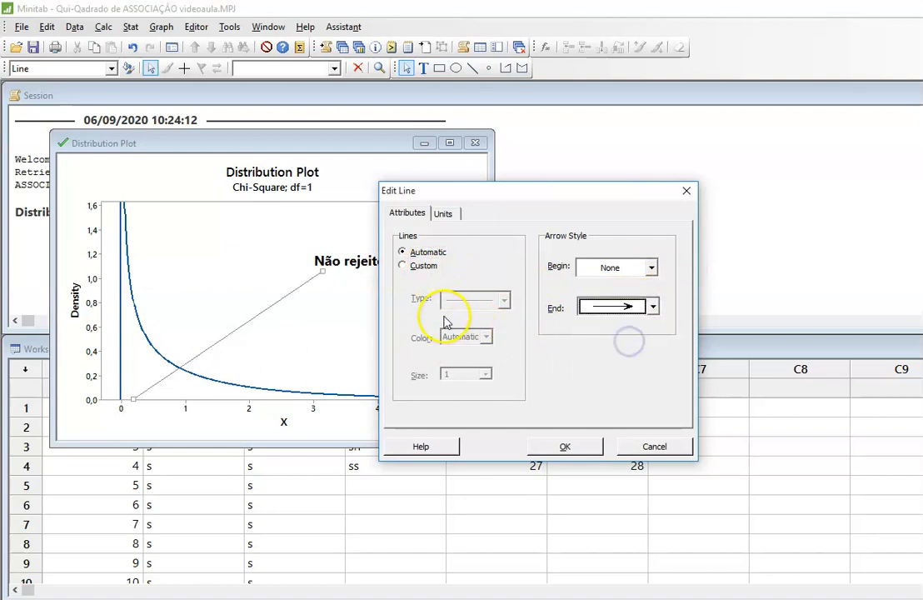
- Give the arrow line a custom dashed style and a red color
click(403, 265)
click(502, 303)
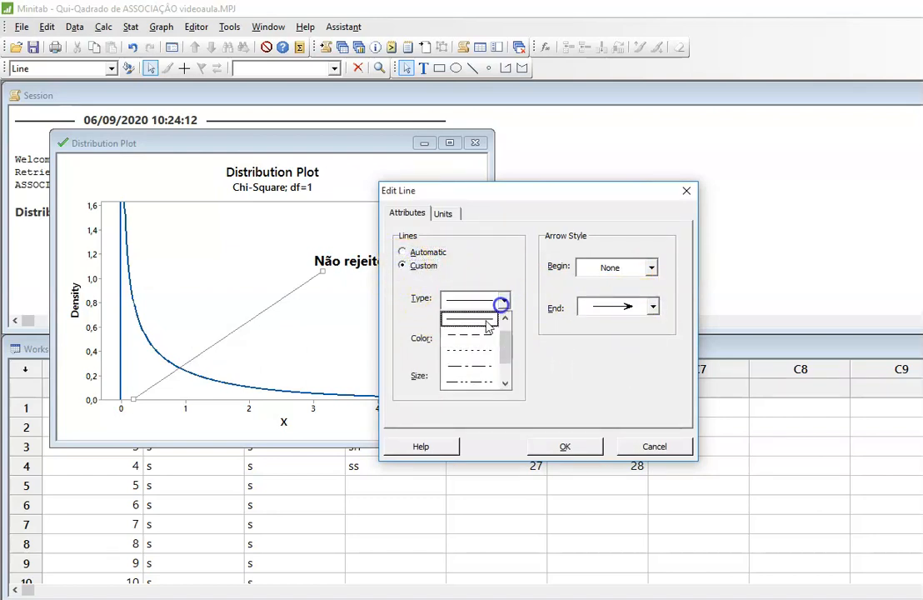
click(471, 333)
click(484, 376)
click(474, 401)
click(486, 336)
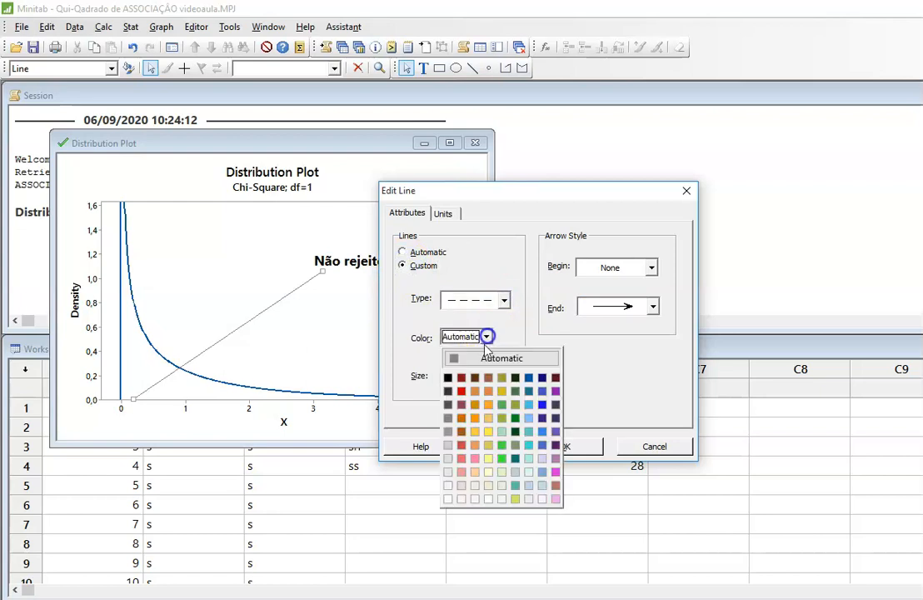
click(462, 391)
click(558, 445)
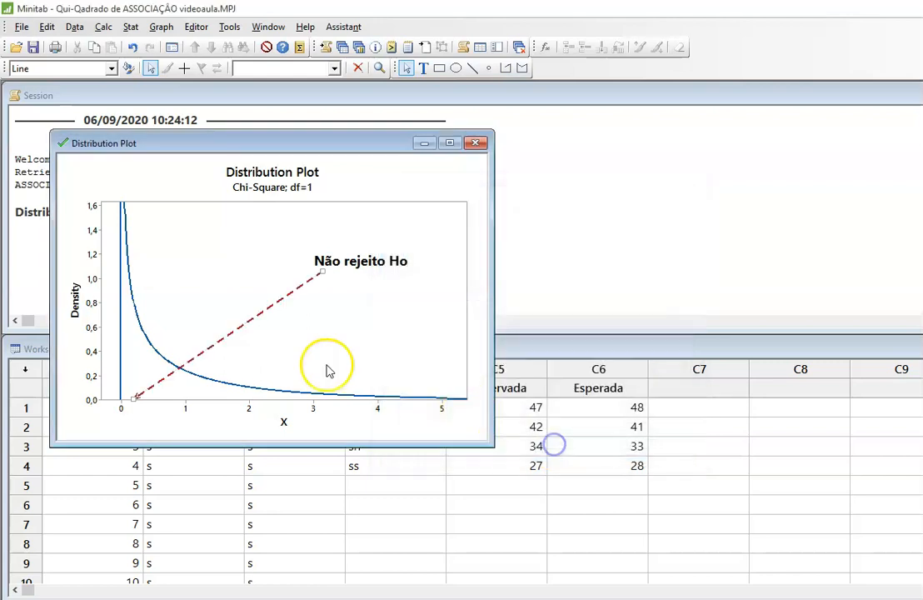
click(315, 357)
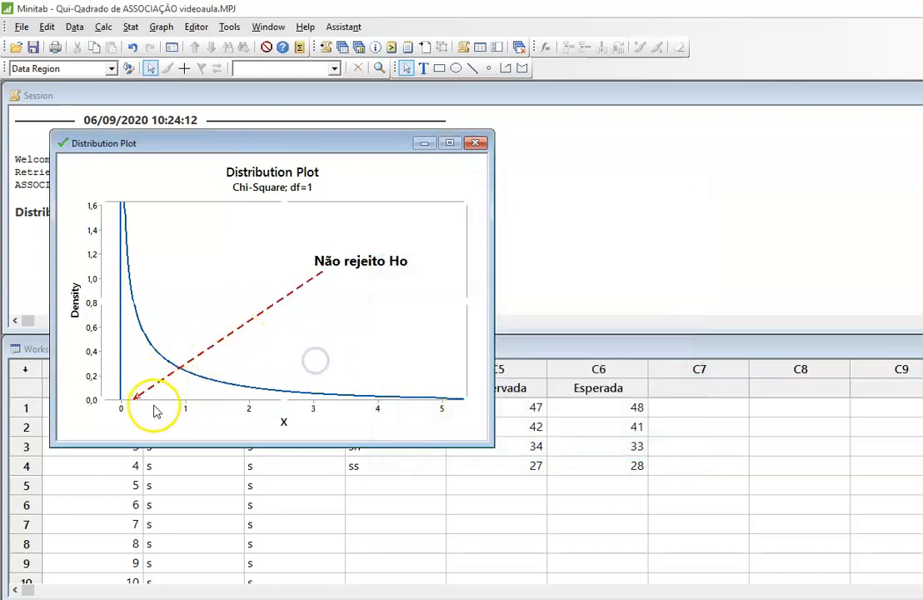
- Add the text "0,125" to the distribution plot and place it just below the x-axis at the arrow's tip
click(424, 69)
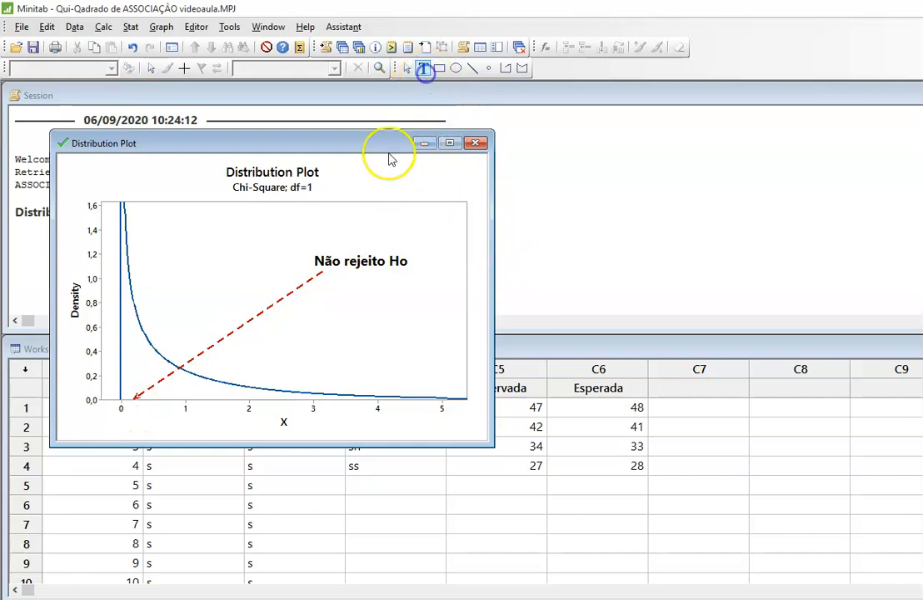
click(136, 417)
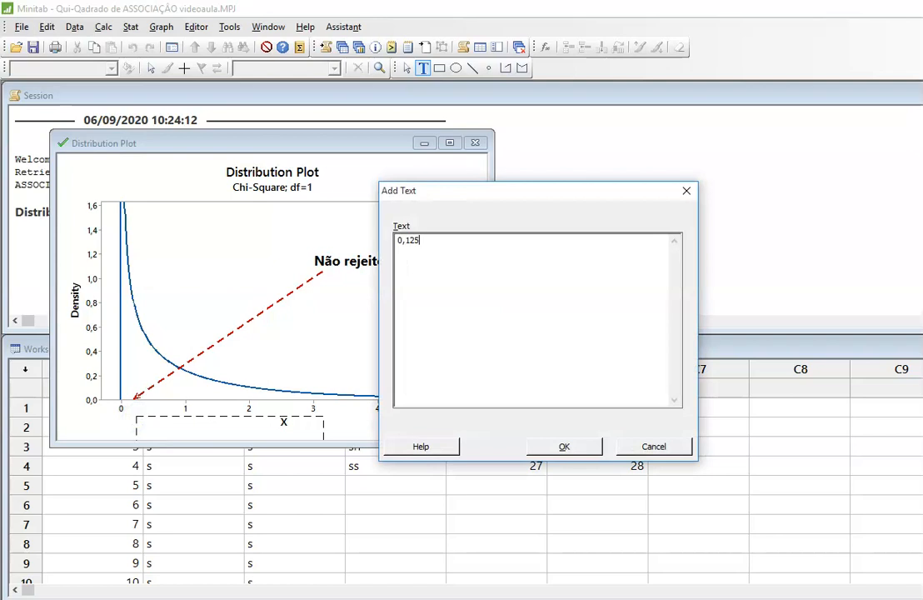
click(564, 447)
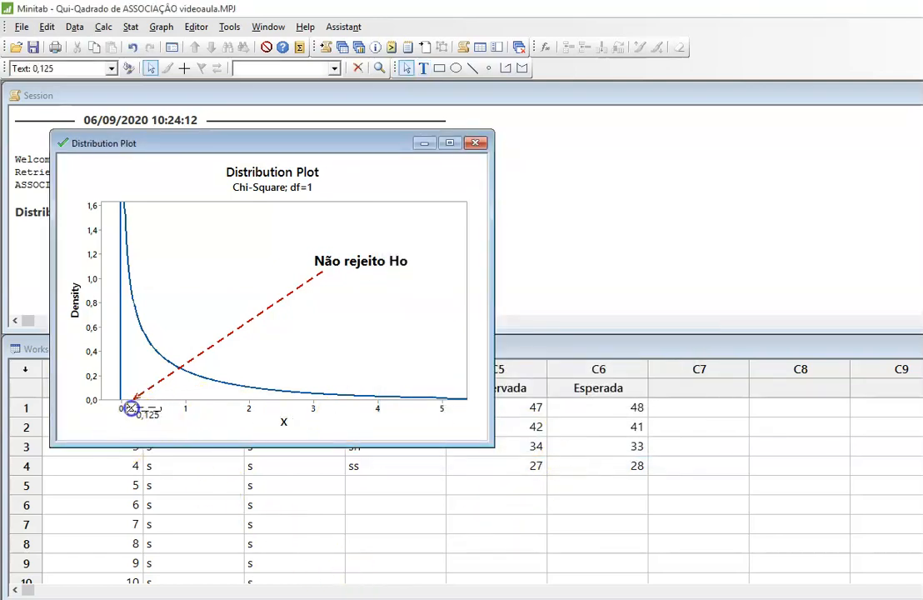
click(407, 403)
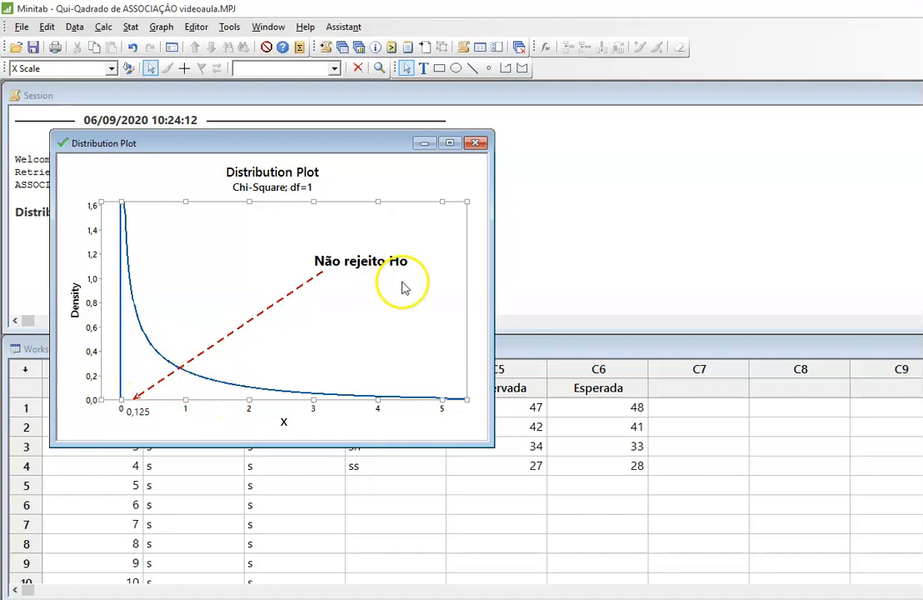
- Close the annotated distribution plot without saving it in a separate file
click(476, 144)
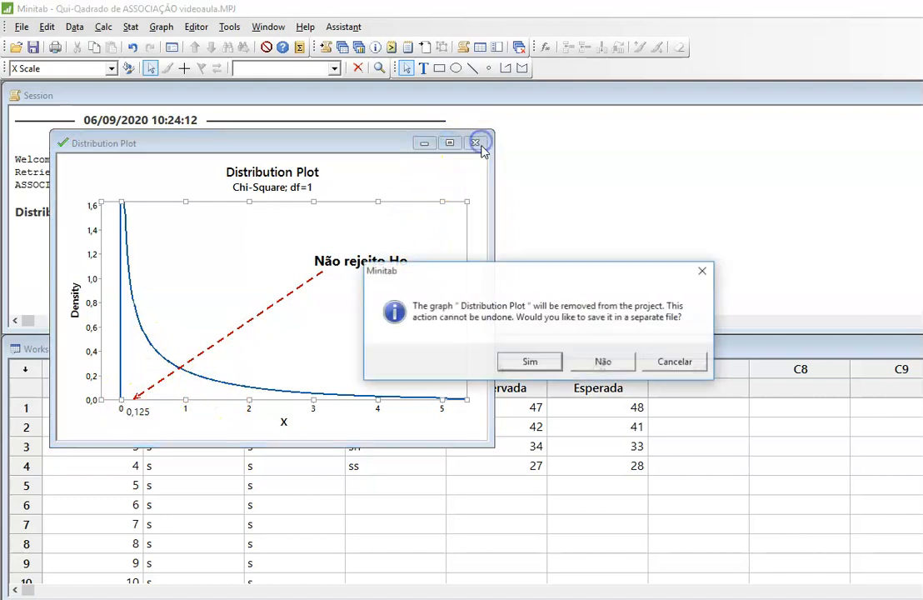
click(600, 364)
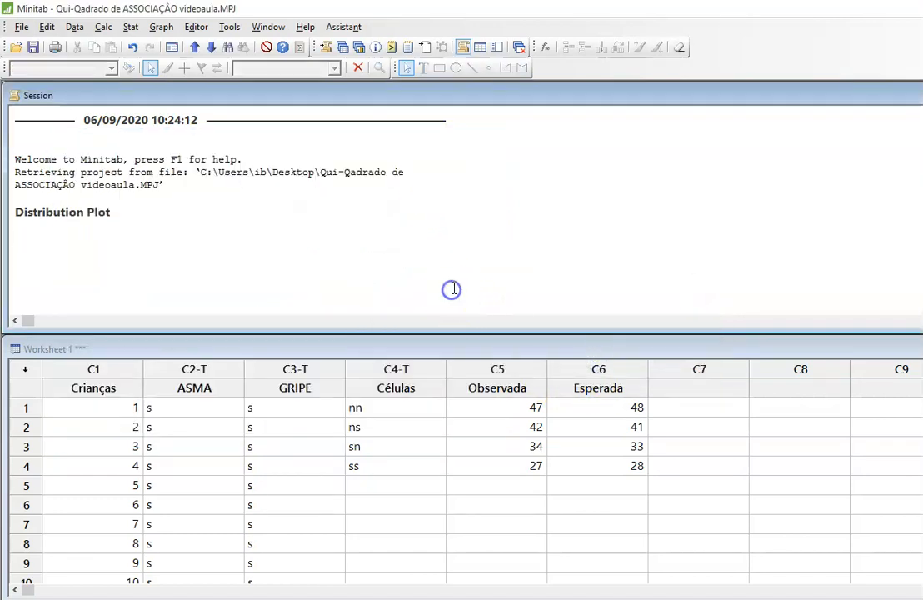
- View the existing chart of Observada and Esperada, and minimize it
click(268, 27)
click(303, 237)
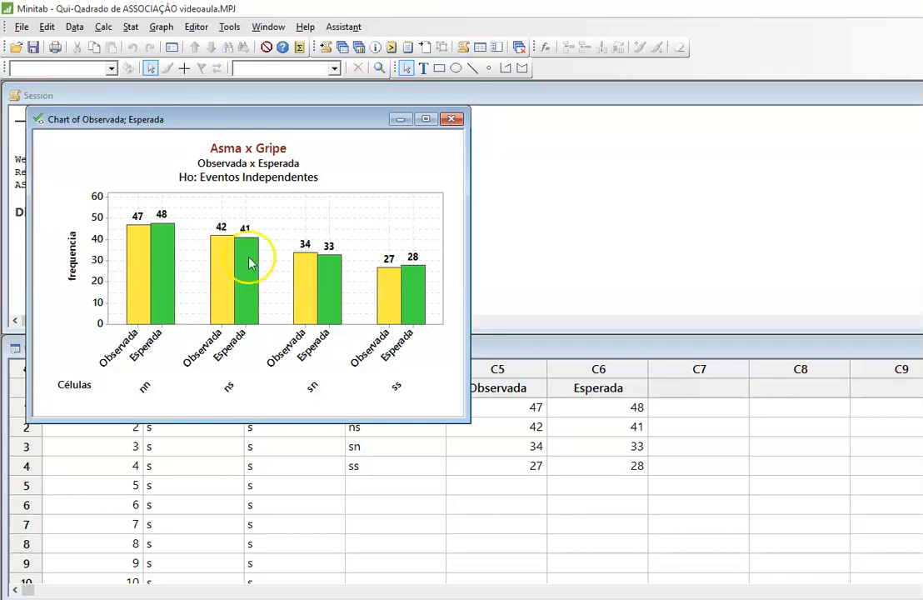
click(401, 120)
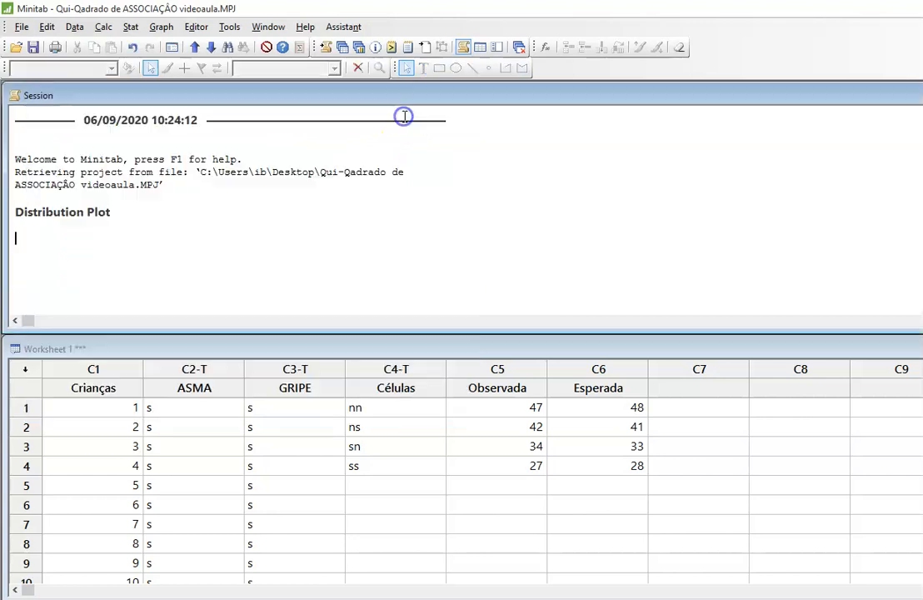
- Open the bar chart setup for values from a table, using the two-way table Cluster layout
click(161, 26)
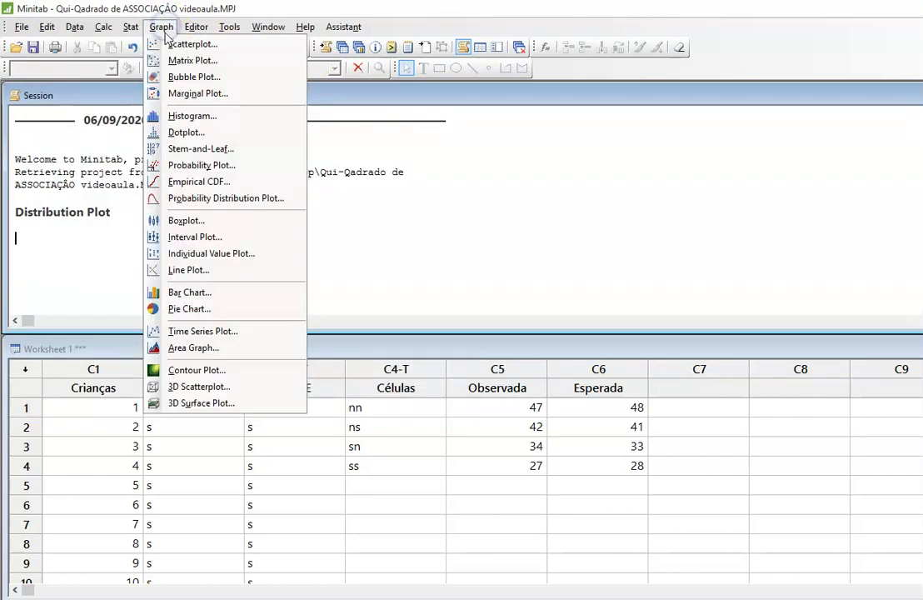
click(209, 291)
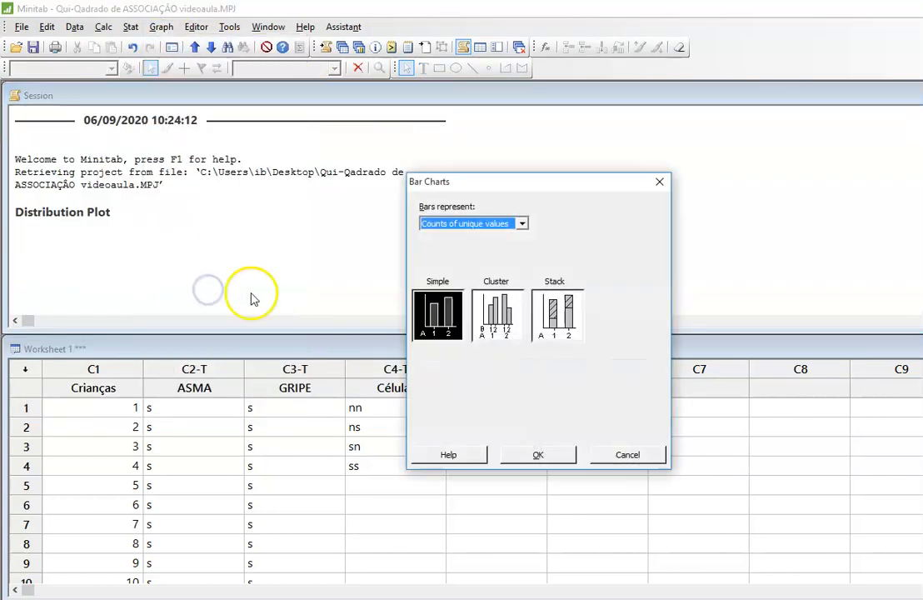
click(521, 223)
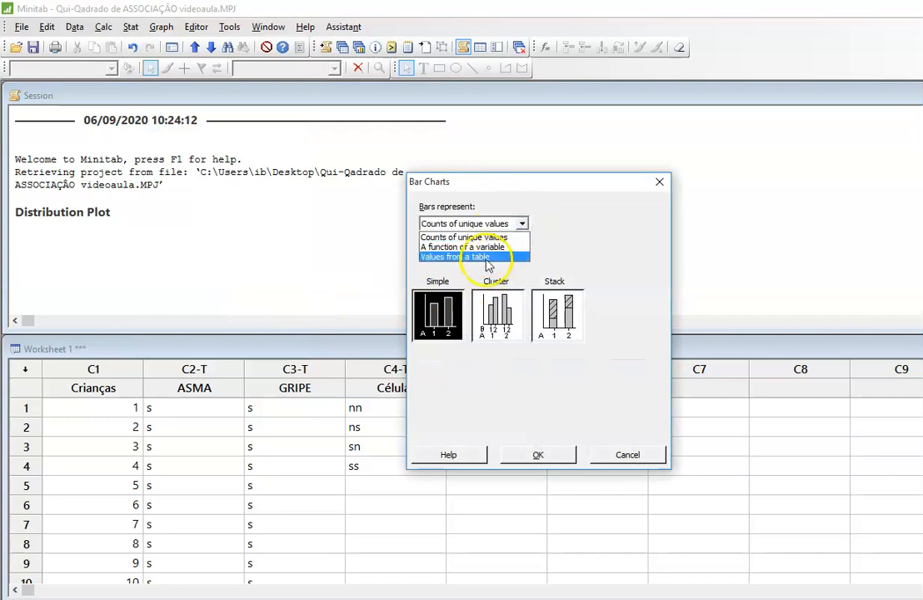
click(487, 258)
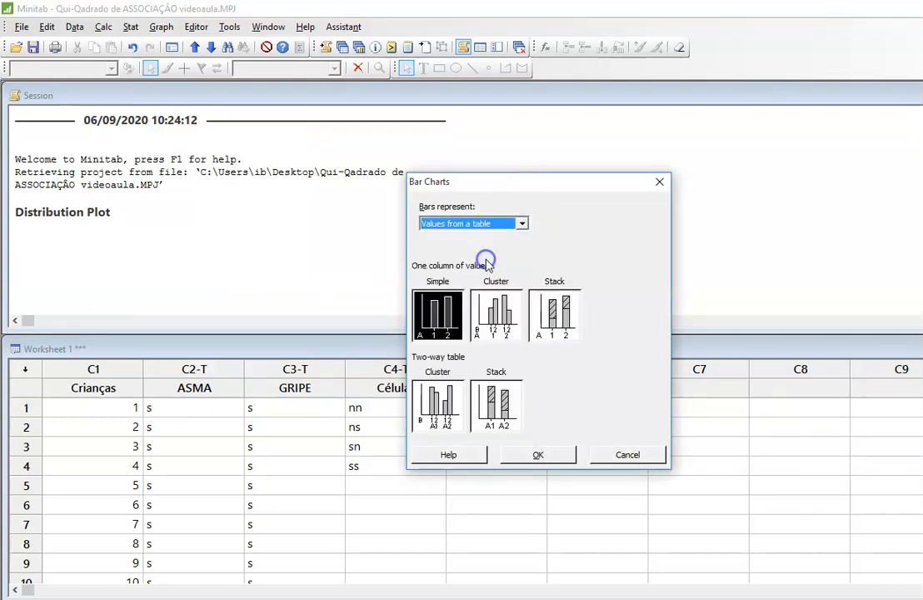
click(439, 396)
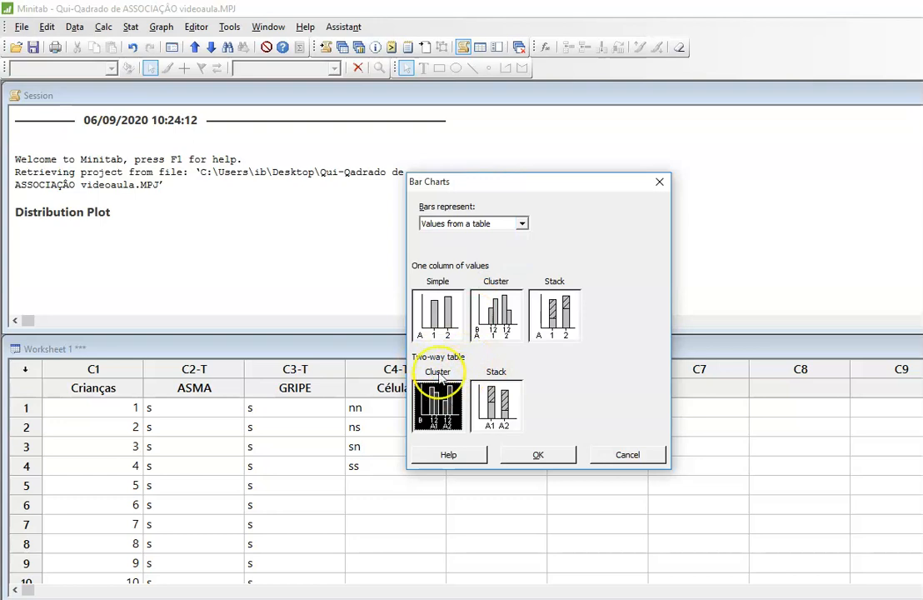
click(538, 455)
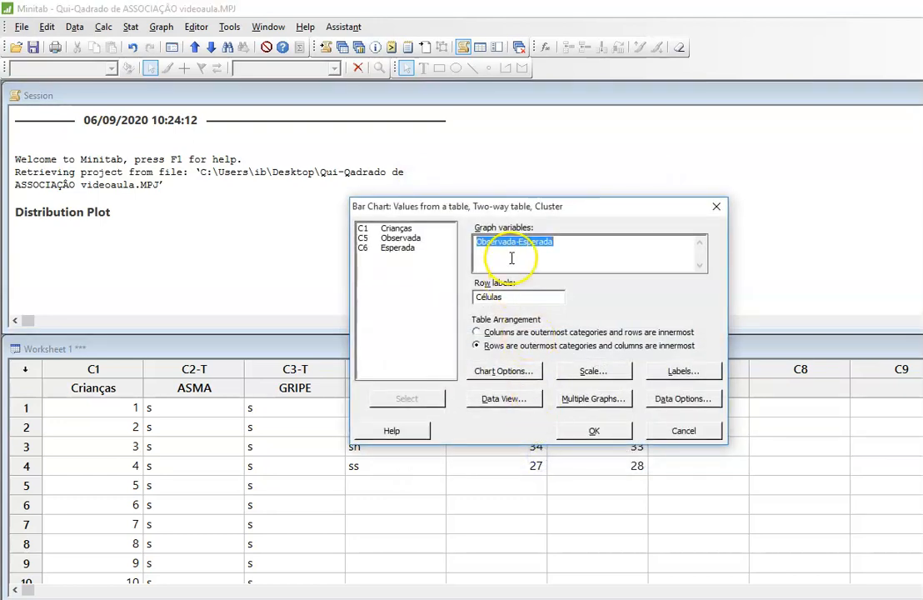
- Review the bar chart's variables, table arrangement, titles and data label settings, and leave the setup without creating a chart
drag(541, 209, 571, 85)
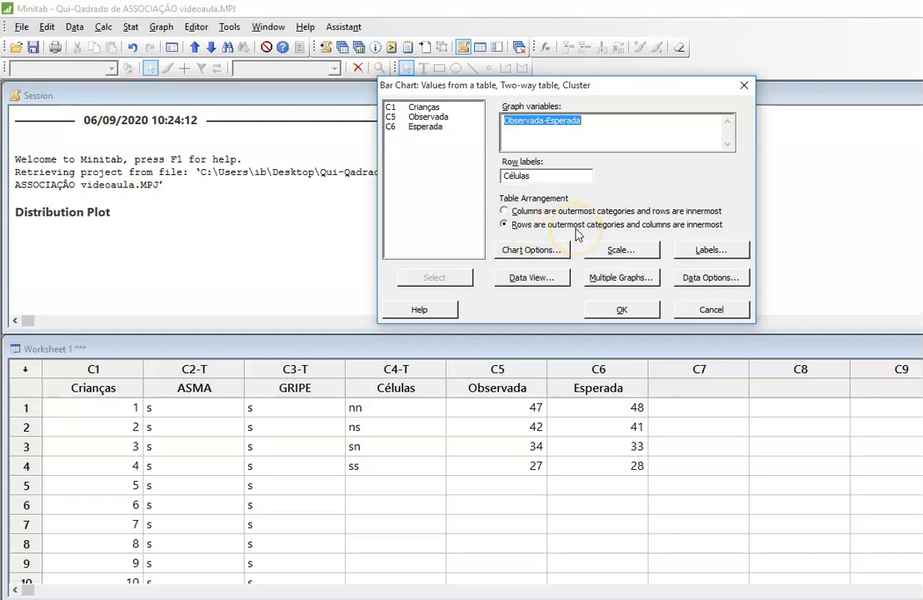
click(702, 251)
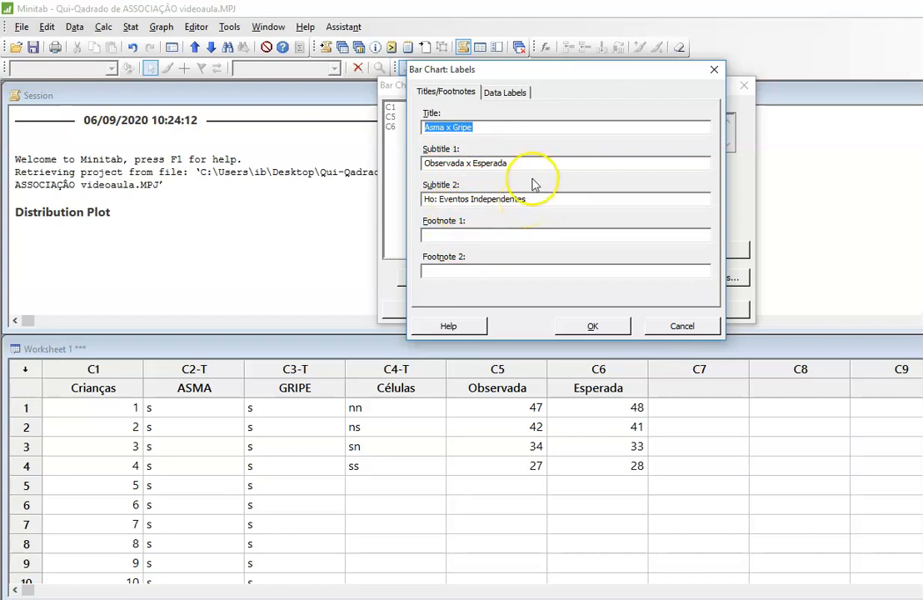
click(505, 91)
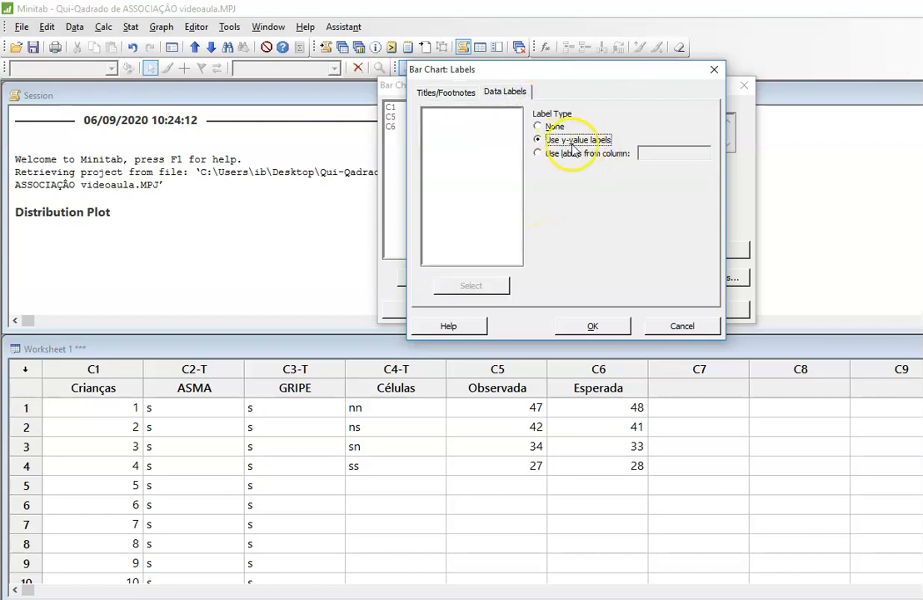
click(683, 324)
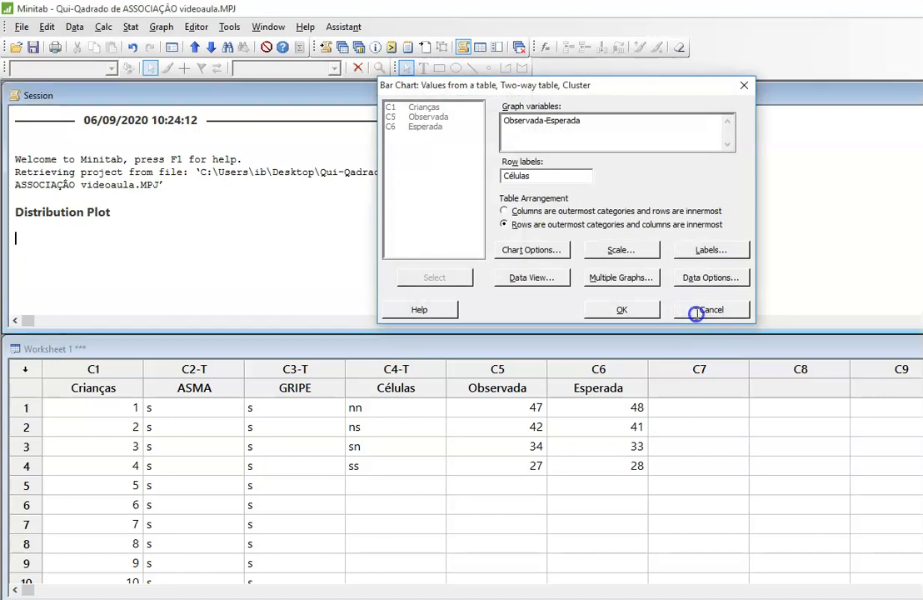
click(695, 314)
- Bring the finished Asma x Gripe bar chart of observed and expected frequencies back into view
click(268, 28)
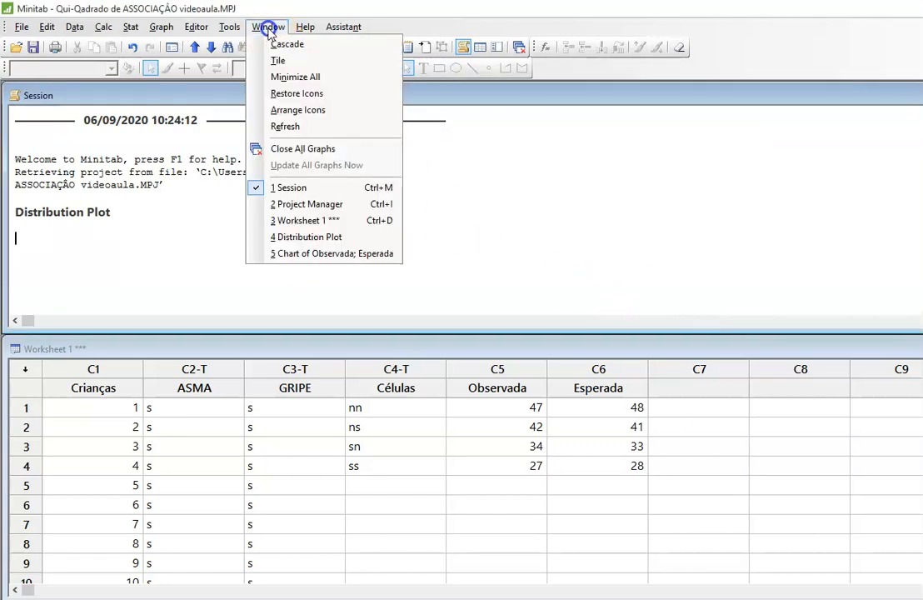
click(315, 253)
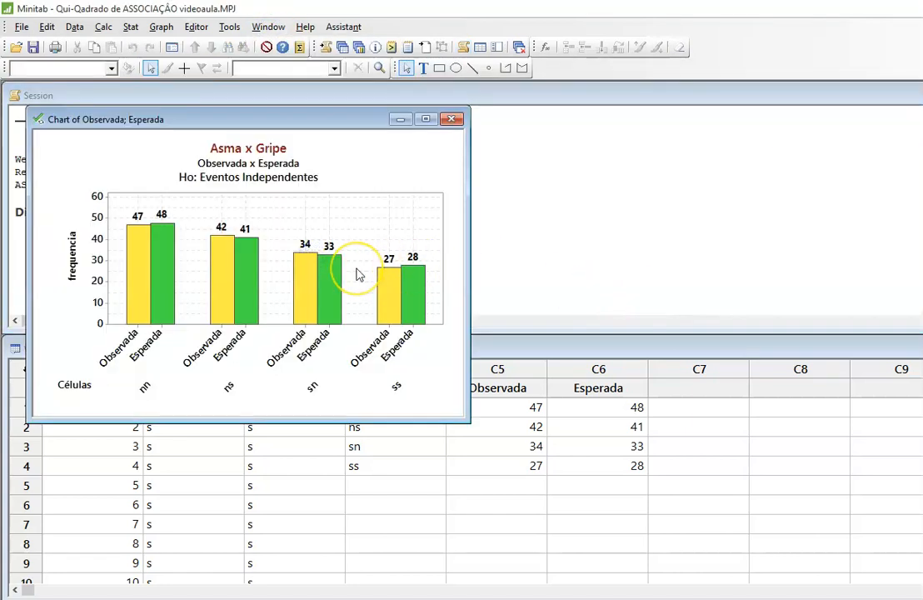